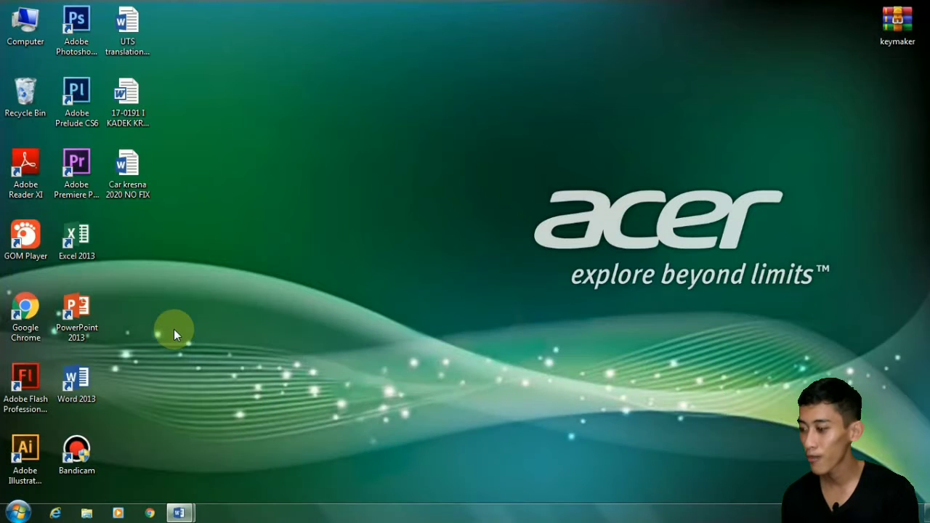
Start Word 2013 and create a blank document in a maximized window
double_click(73, 387)
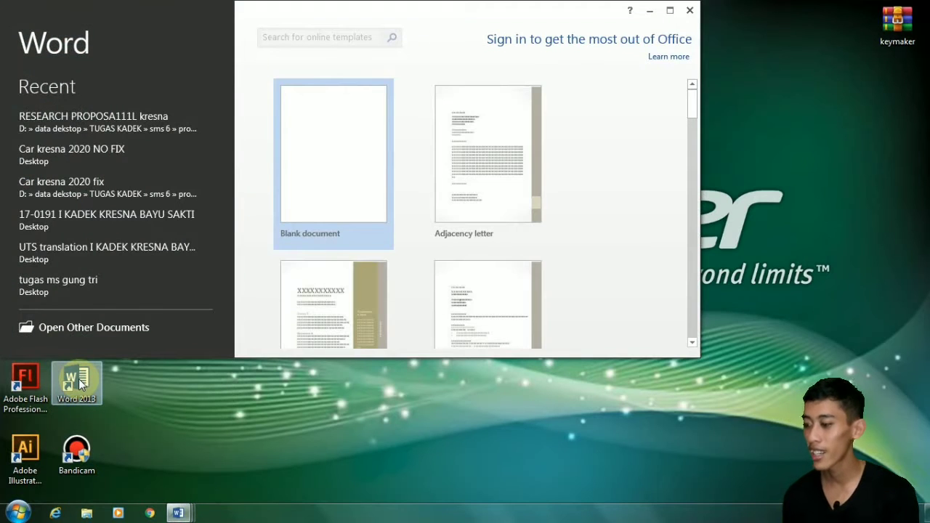
click(334, 167)
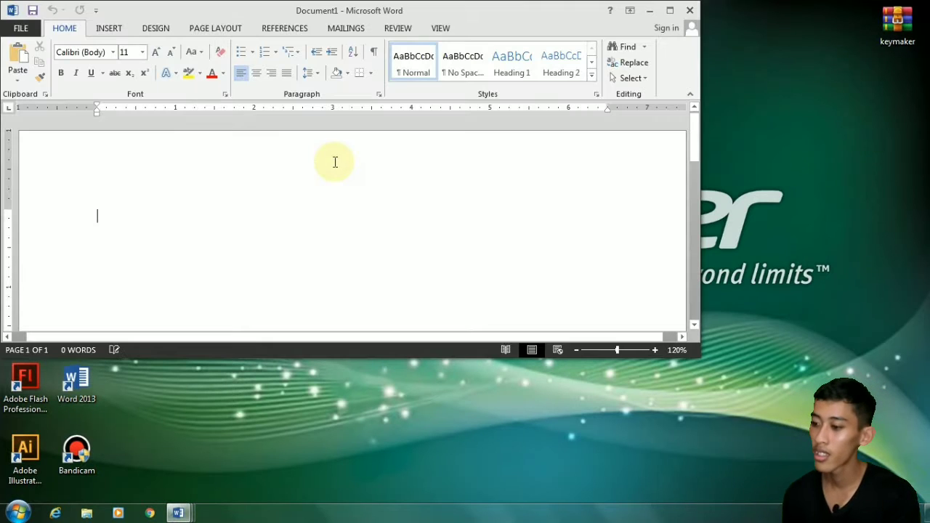
click(669, 10)
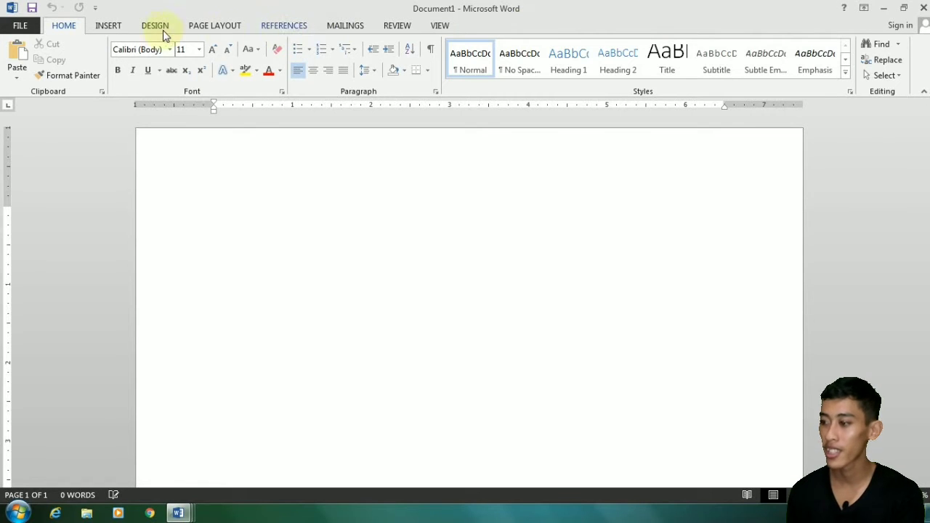
Open the custom page margin settings and set the top margin to 3 cm
click(229, 27)
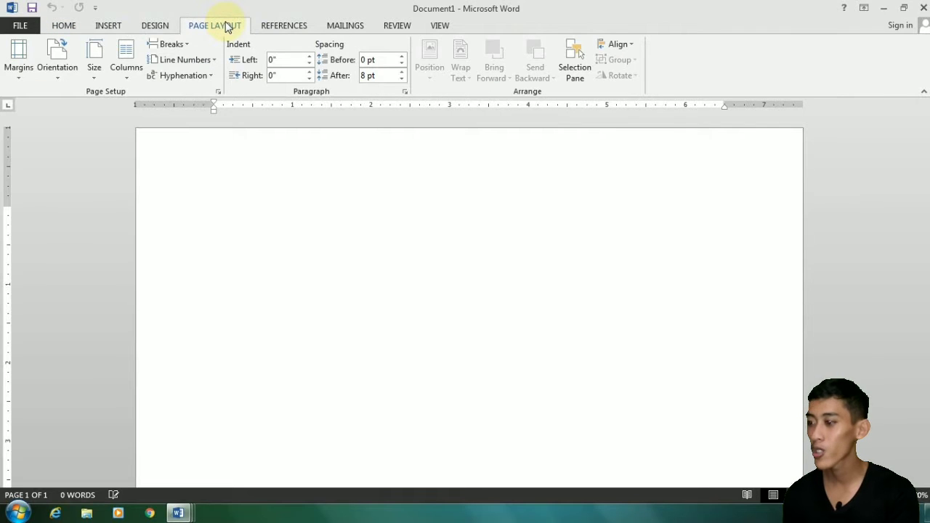
click(19, 80)
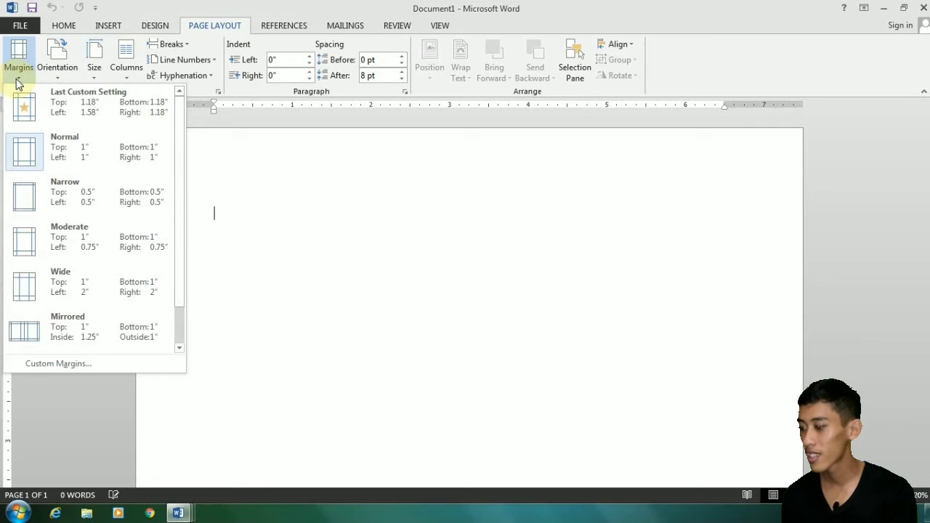
click(91, 364)
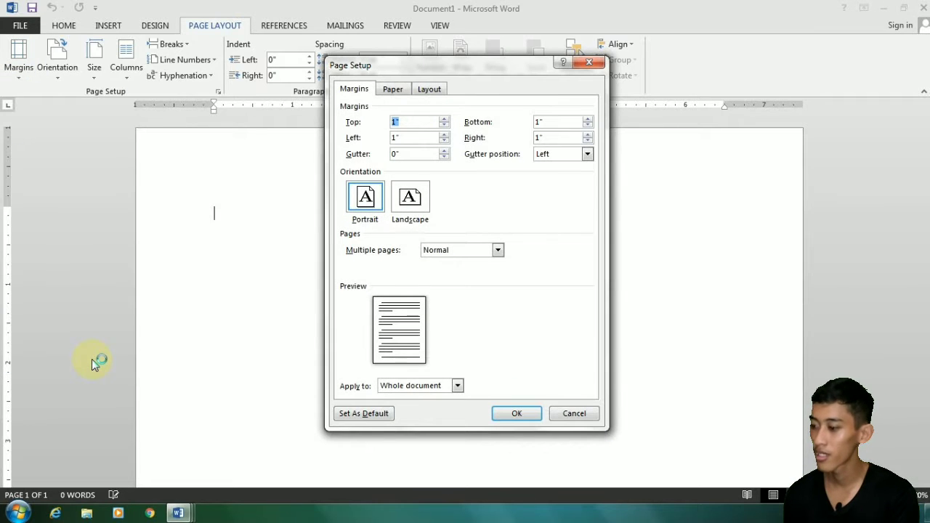
click(417, 123)
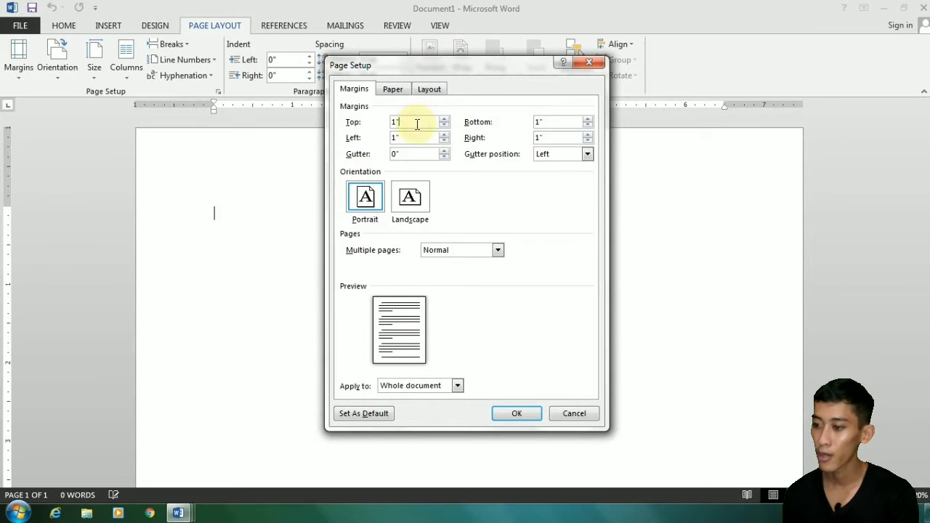
key(BackSpace)
key(BackSpace)
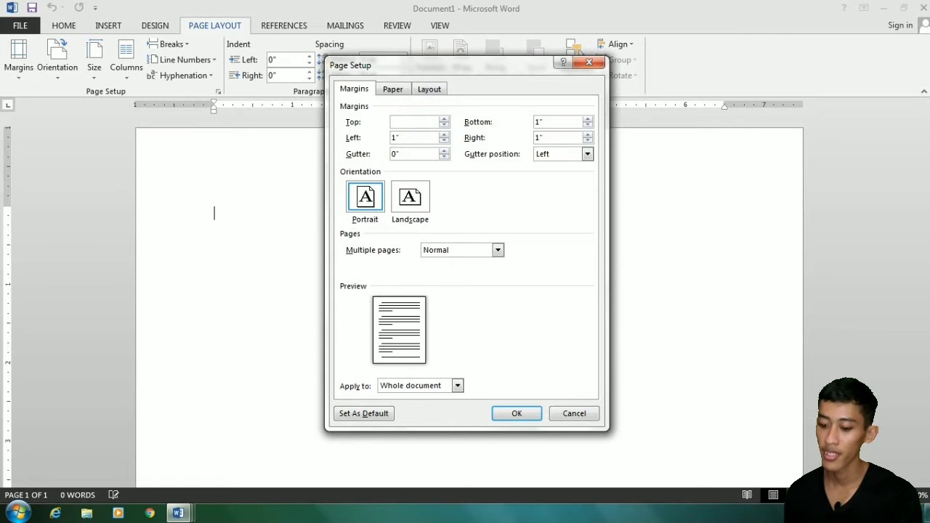
text(3 c)
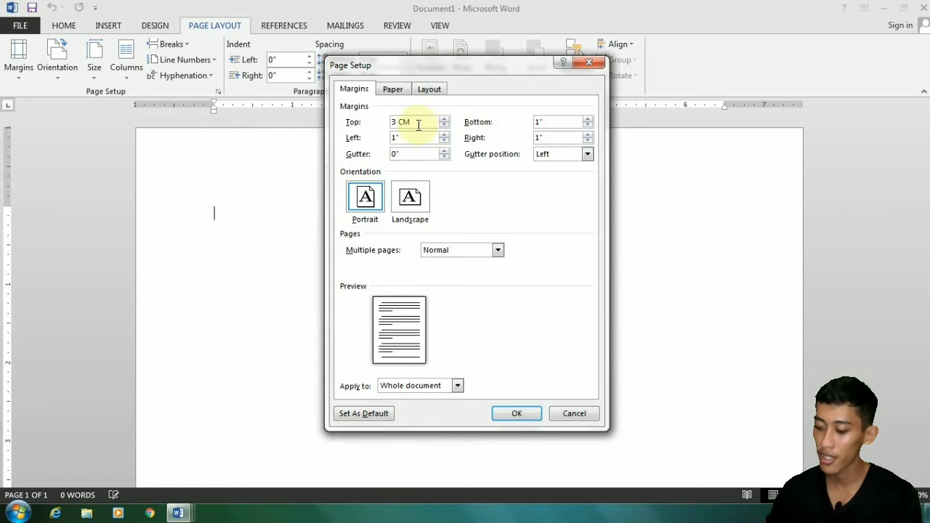
key(BackSpace)
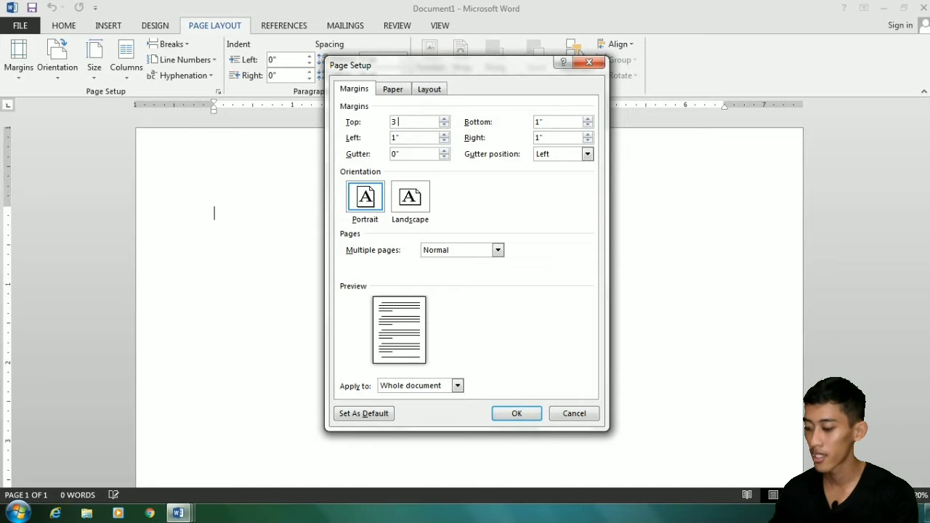
text(cm)
Set the left page margin to 4 cm
click(421, 137)
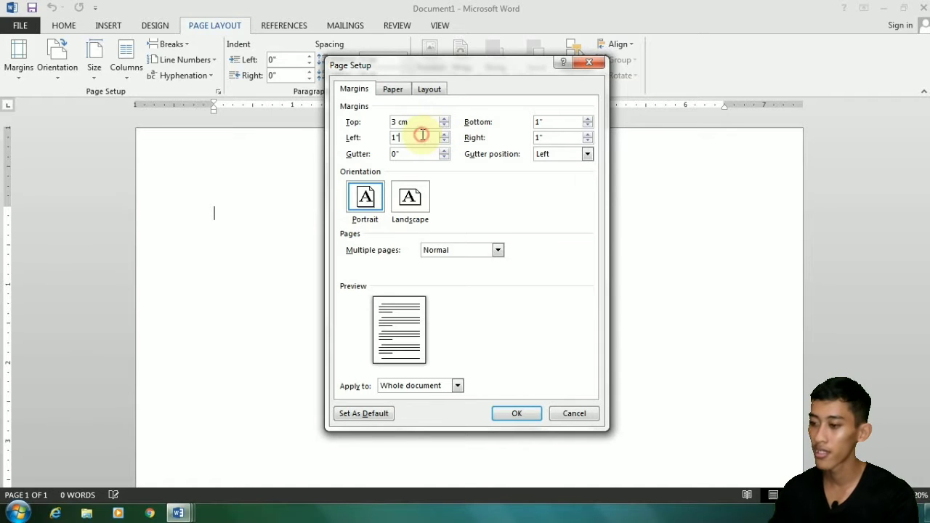
key(BackSpace)
key(BackSpace)
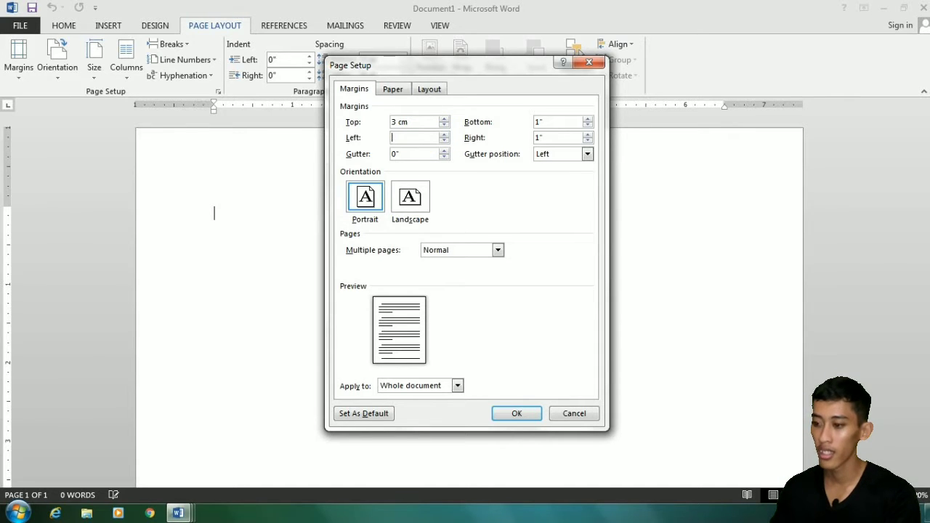
text(4)
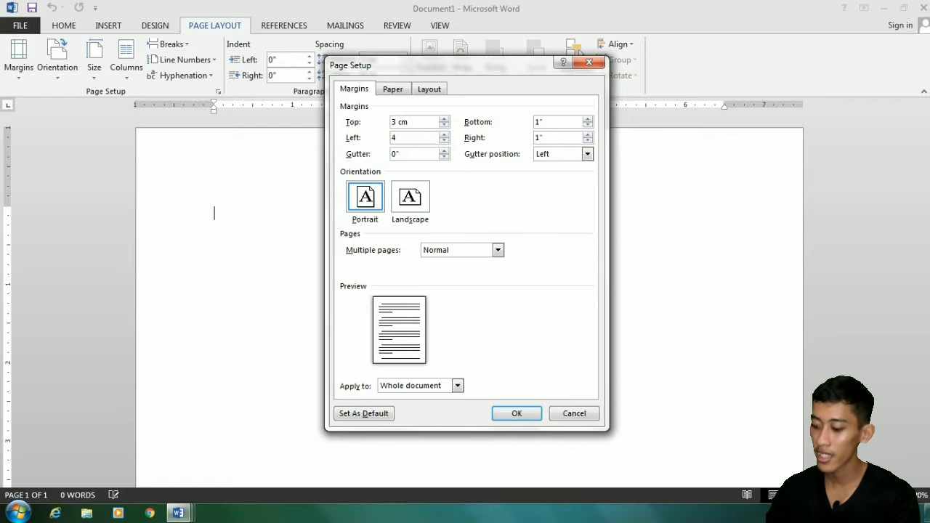
text( cm)
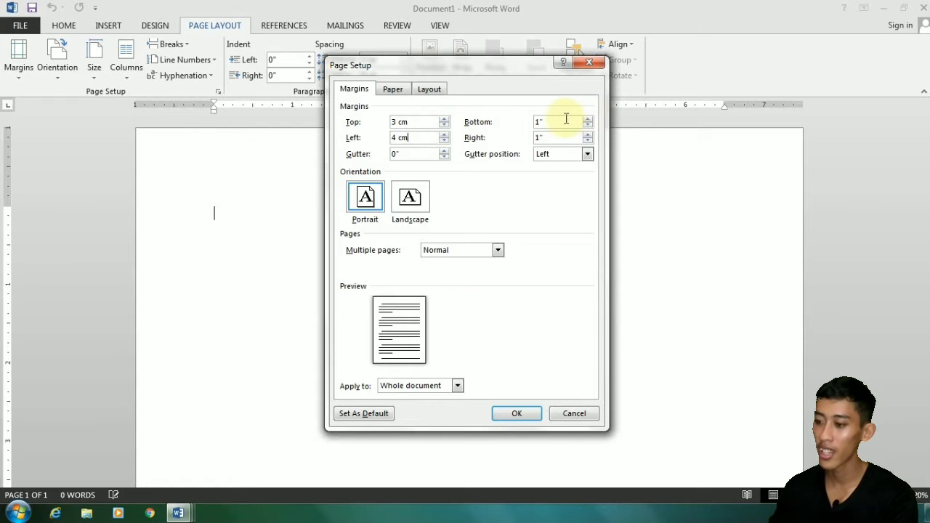
Set the bottom and right margins to 3 cm each and apply the page setup
click(565, 119)
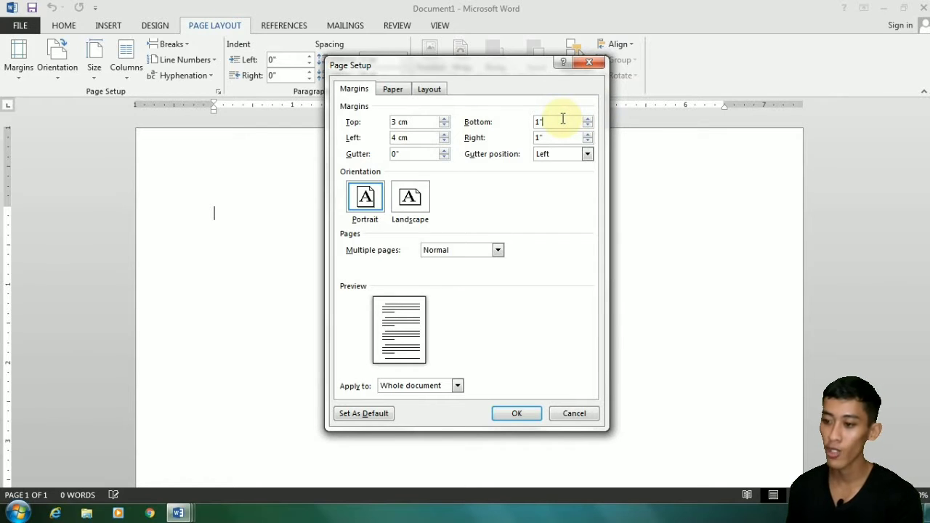
key(BackSpace)
key(BackSpace)
text(3 cm)
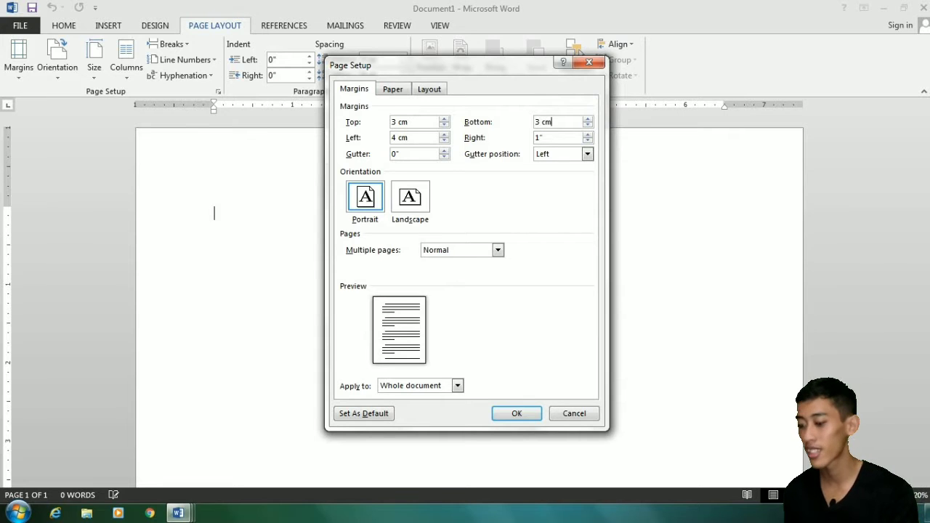
click(564, 138)
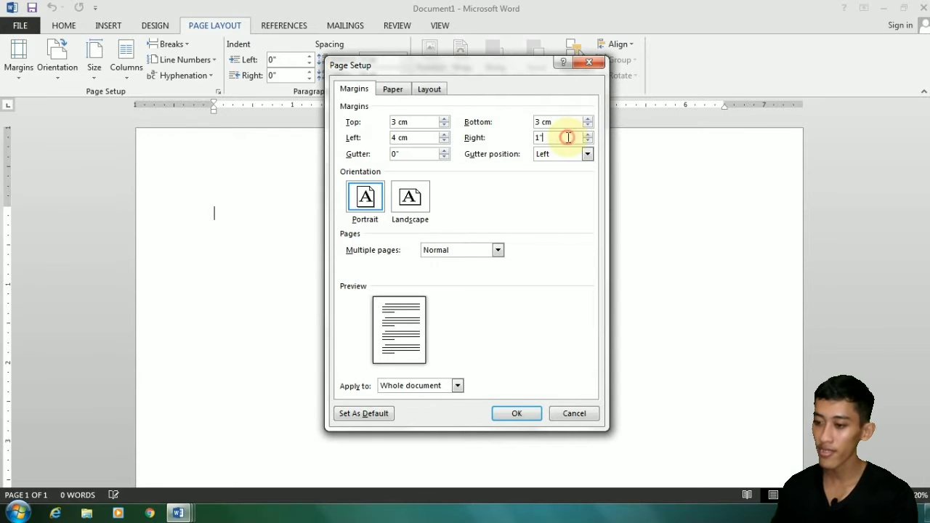
key(BackSpace)
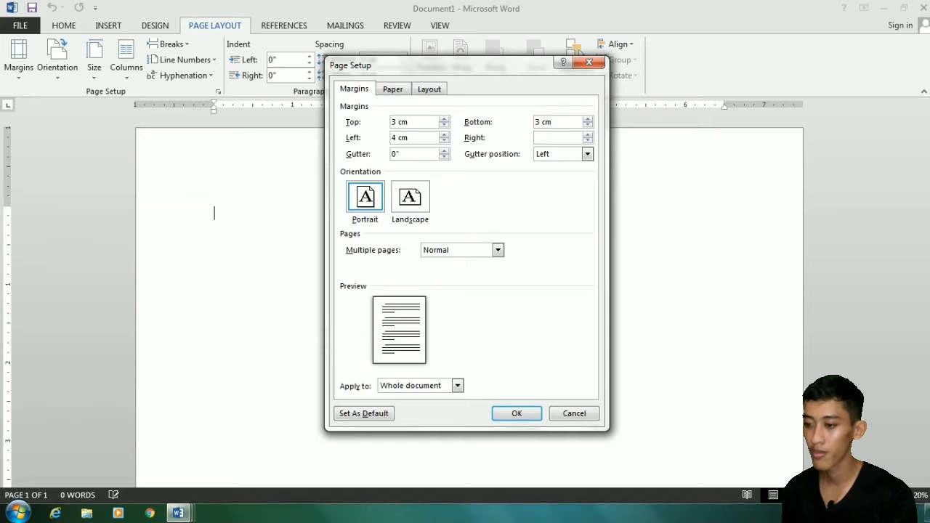
text(3 cm)
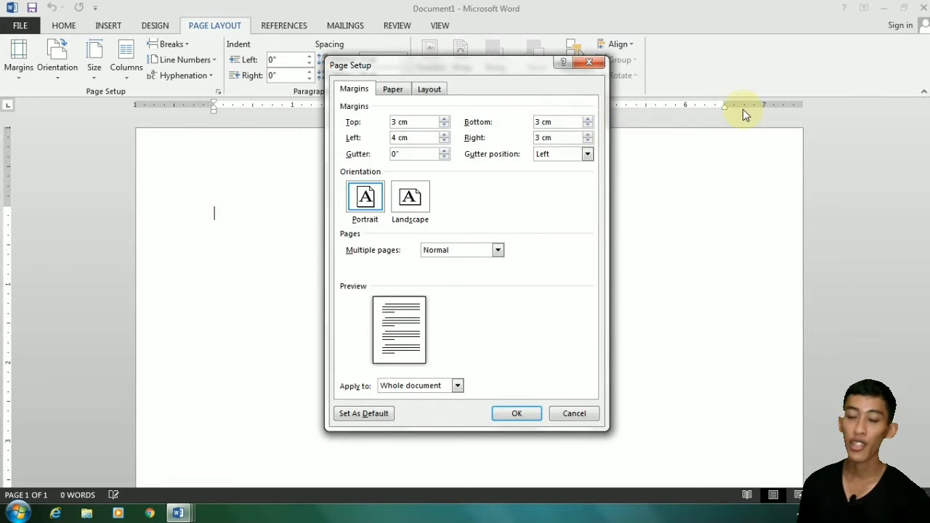
click(515, 413)
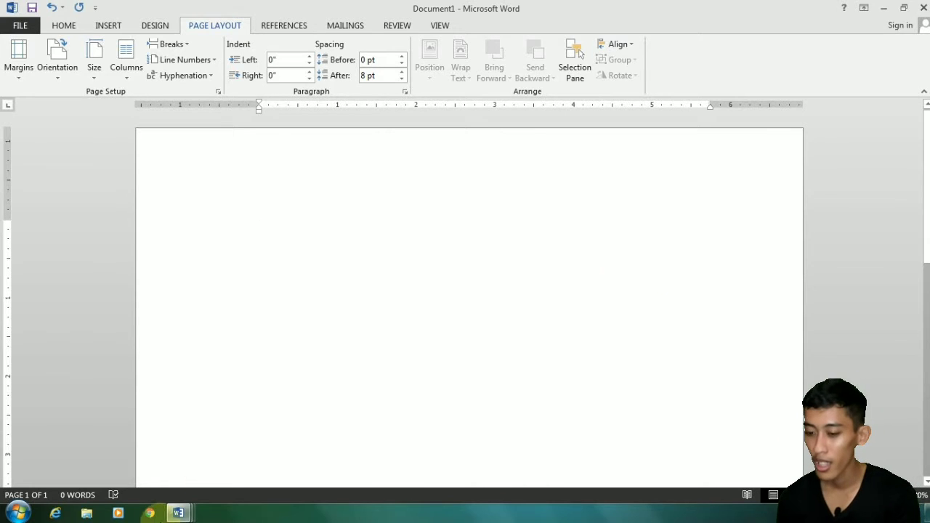
Switch to the open research proposal and examine the page number format and placement on its front matter, Chapter I and following pages
mouse_move(185, 516)
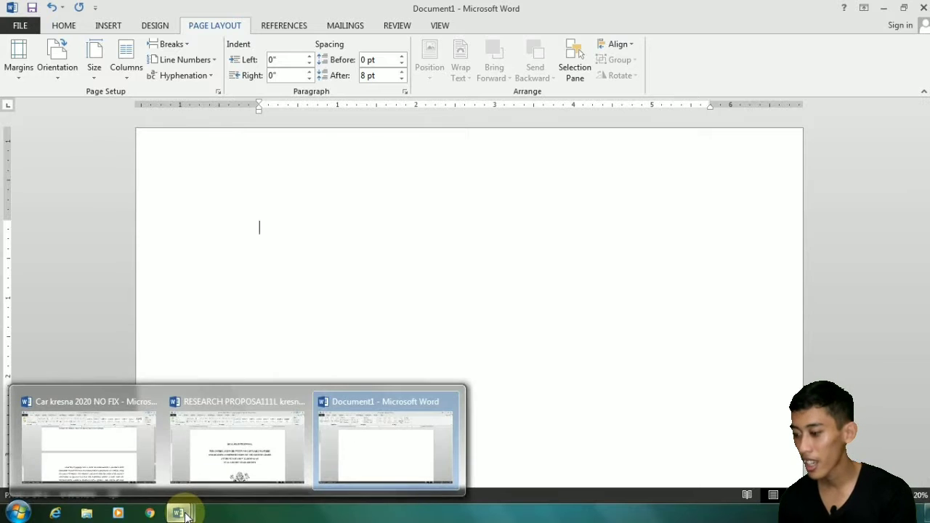
click(233, 465)
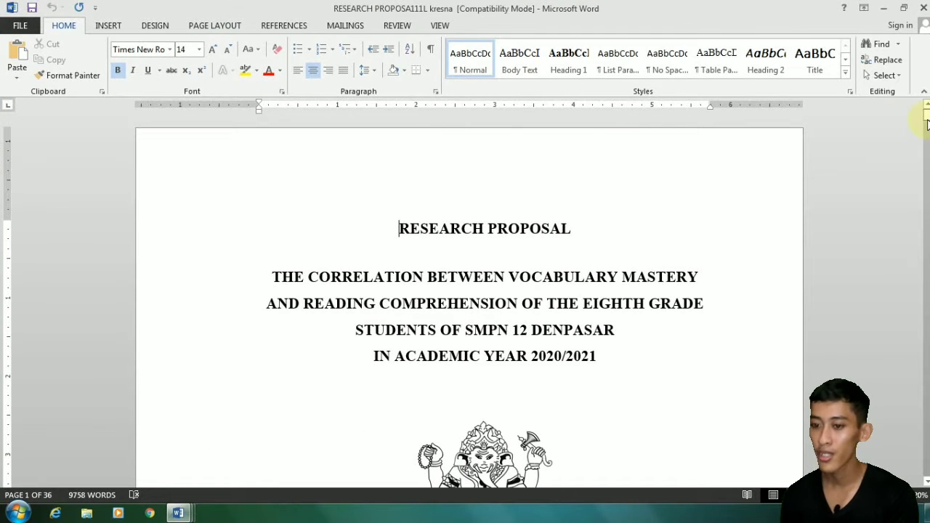
mouse_move(926, 120)
mouse_down()
mouse_move(924, 148)
mouse_move(924, 130)
mouse_up()
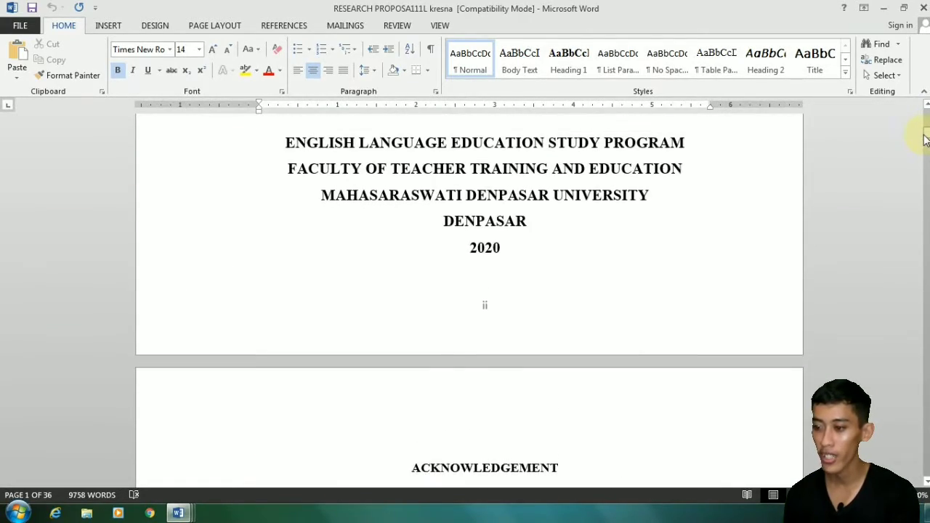
scroll(630, 306, down, 1)
click(488, 249)
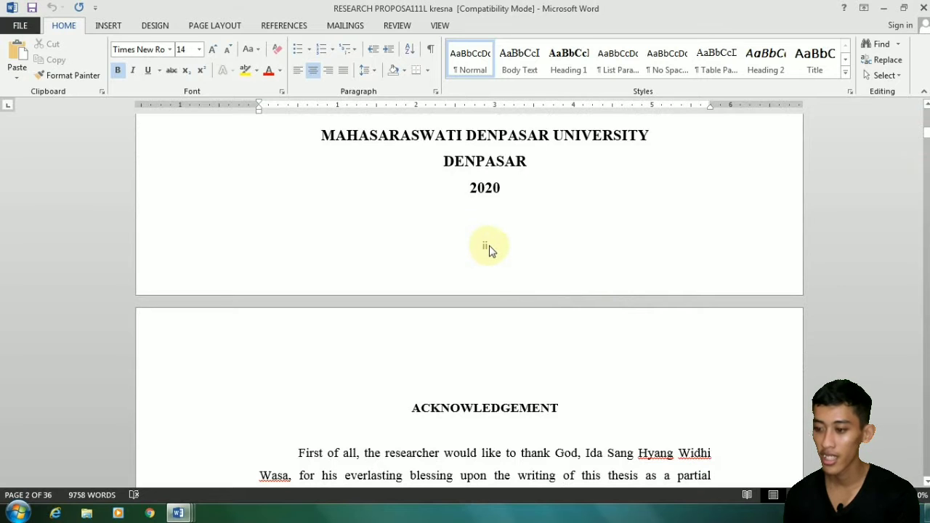
drag(926, 131, 925, 125)
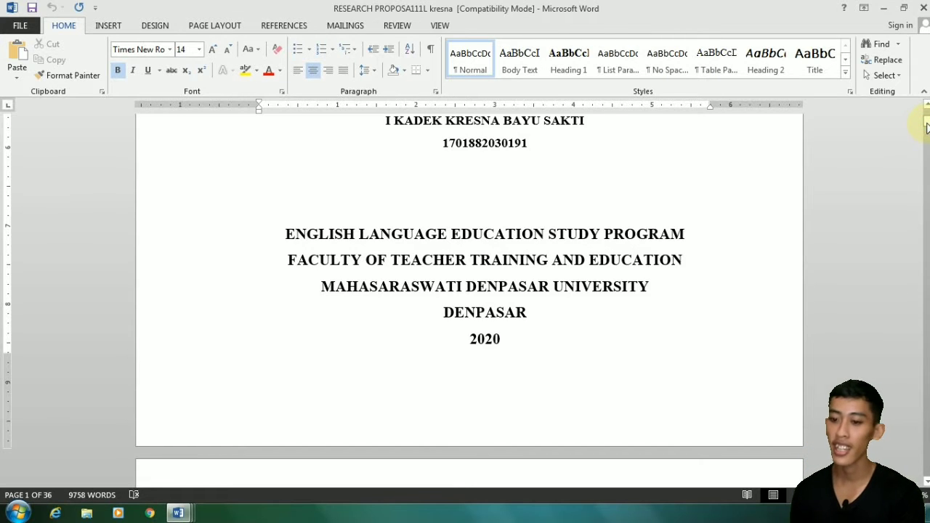
drag(926, 127, 925, 172)
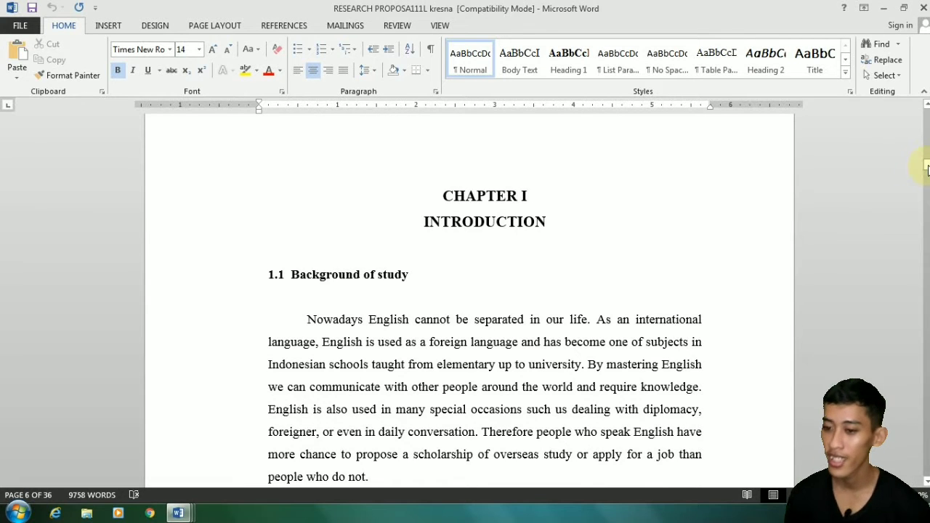
drag(927, 168, 927, 174)
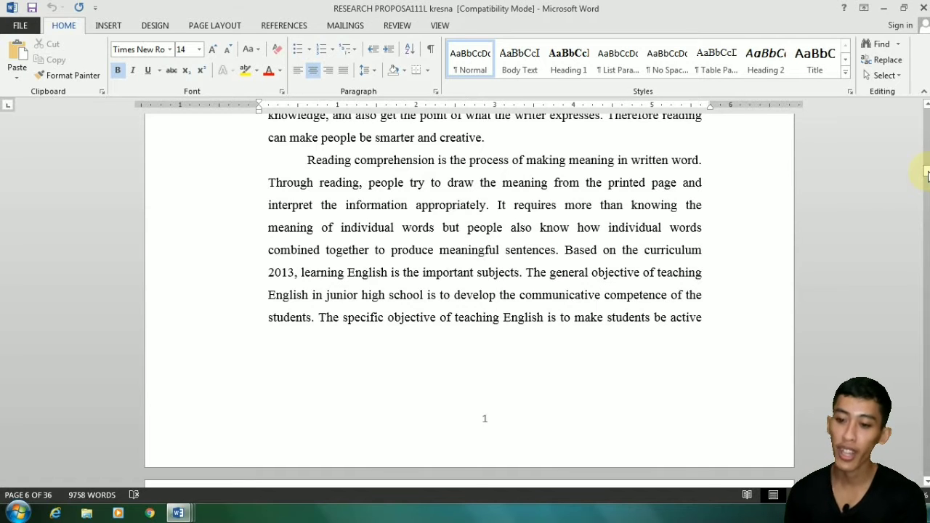
drag(927, 177, 927, 181)
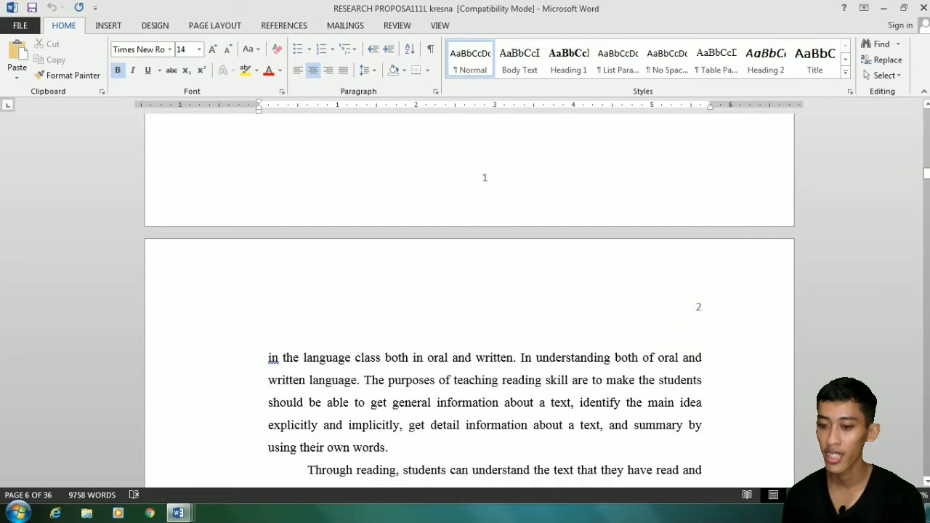
drag(927, 173, 926, 276)
drag(925, 273, 919, 255)
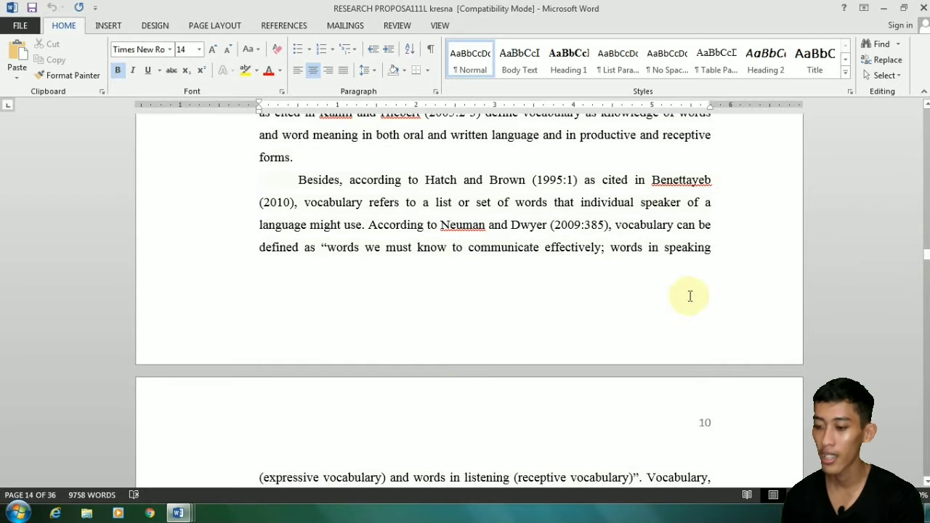
click(926, 260)
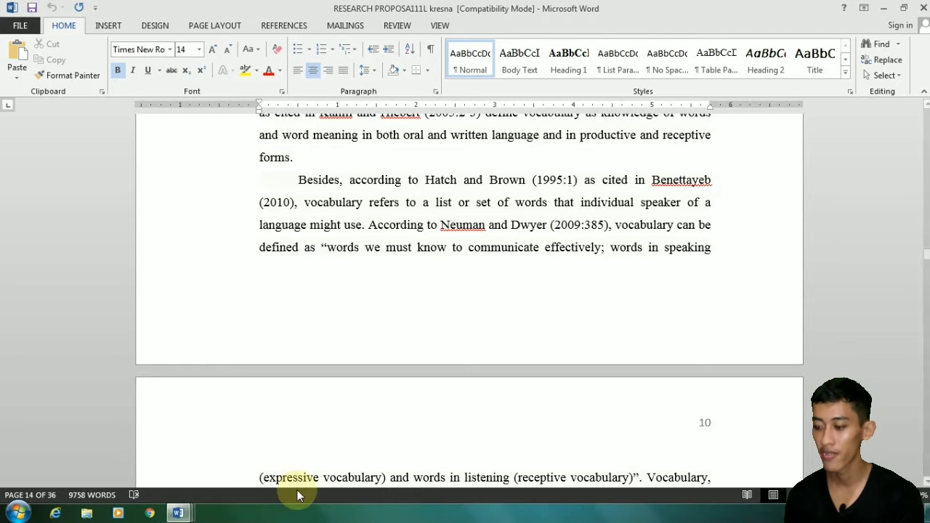
Switch back to Document1 and insert a Next Page section break on its blank first page
mouse_move(181, 515)
mouse_move(114, 460)
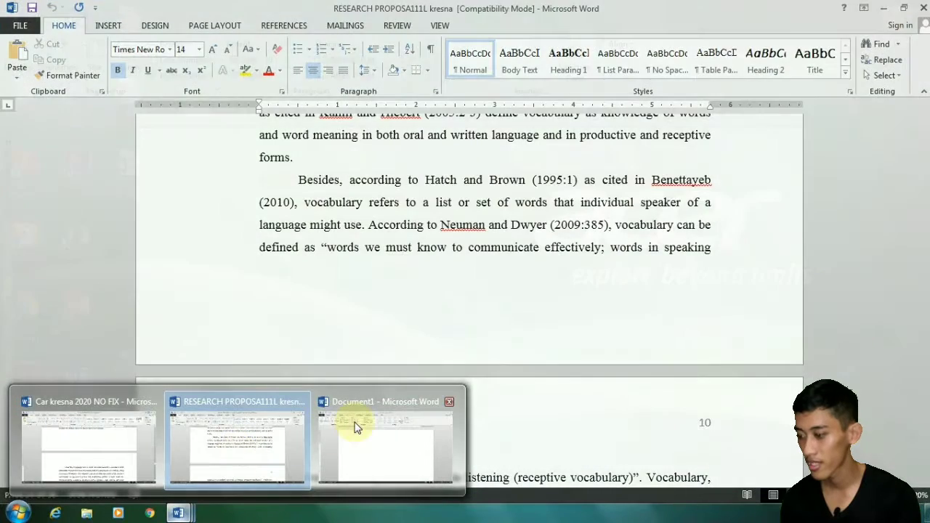
click(356, 427)
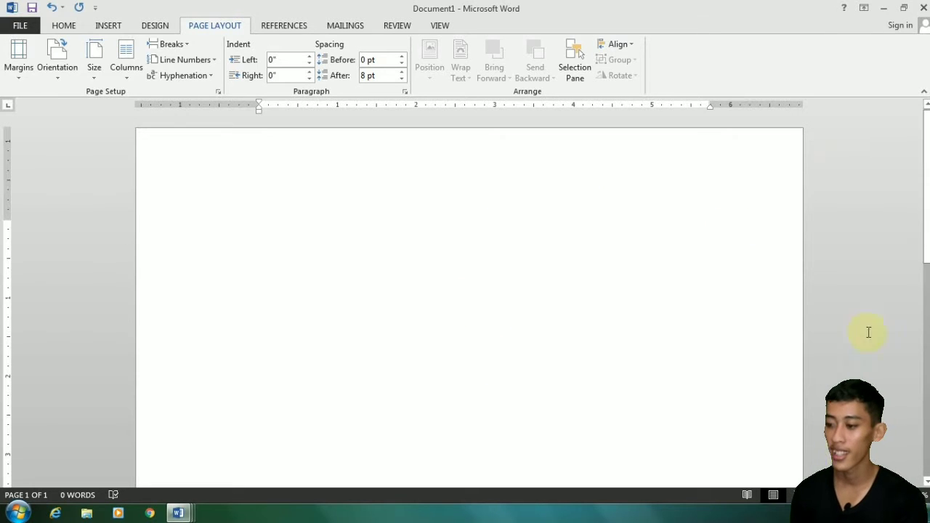
click(821, 494)
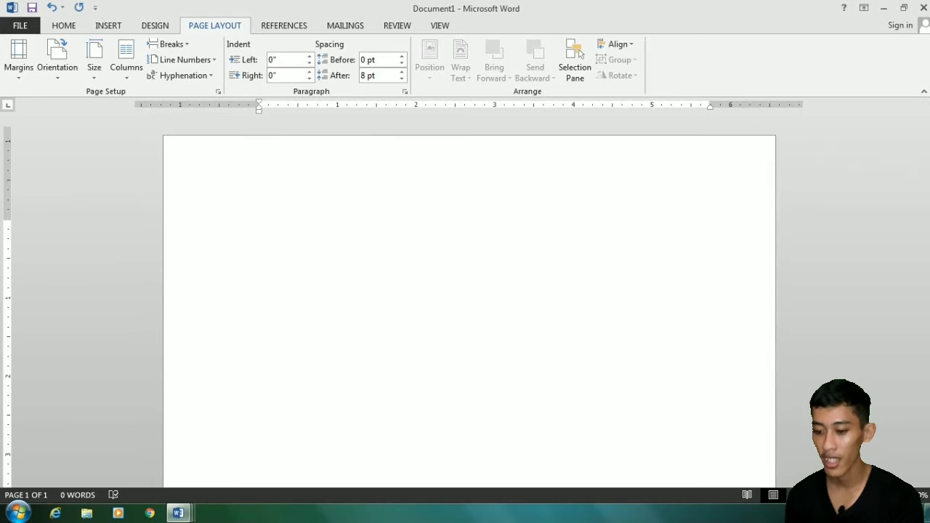
click(821, 495)
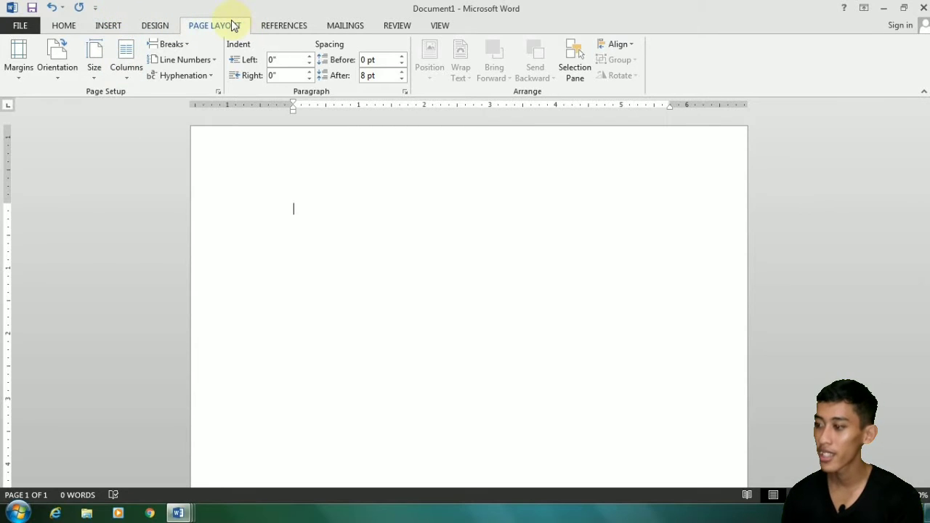
click(172, 44)
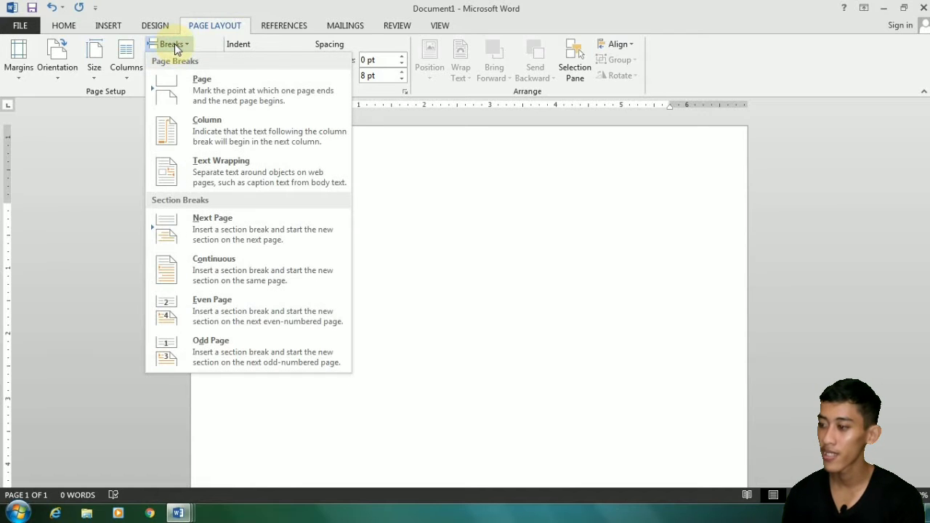
click(242, 227)
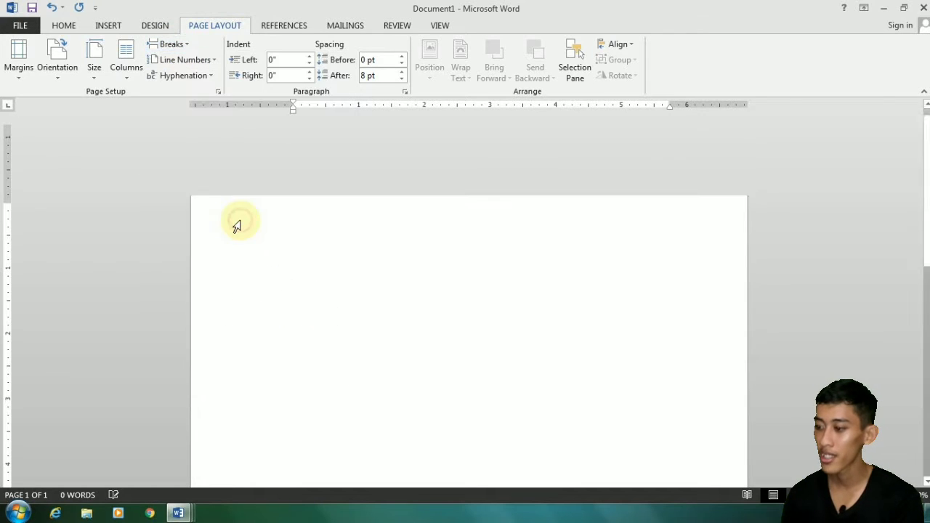
Insert another Next Page section break on the blank second page to start a third section
drag(926, 273, 920, 138)
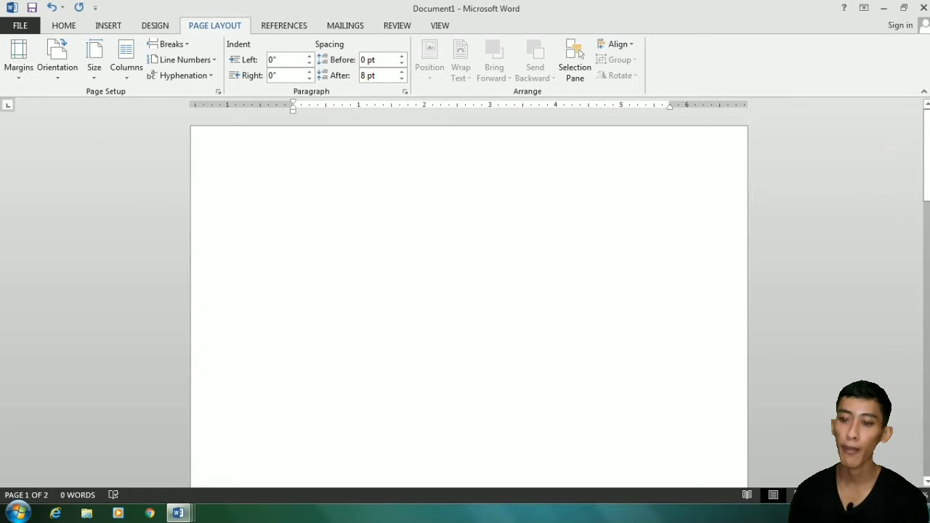
drag(927, 151, 920, 332)
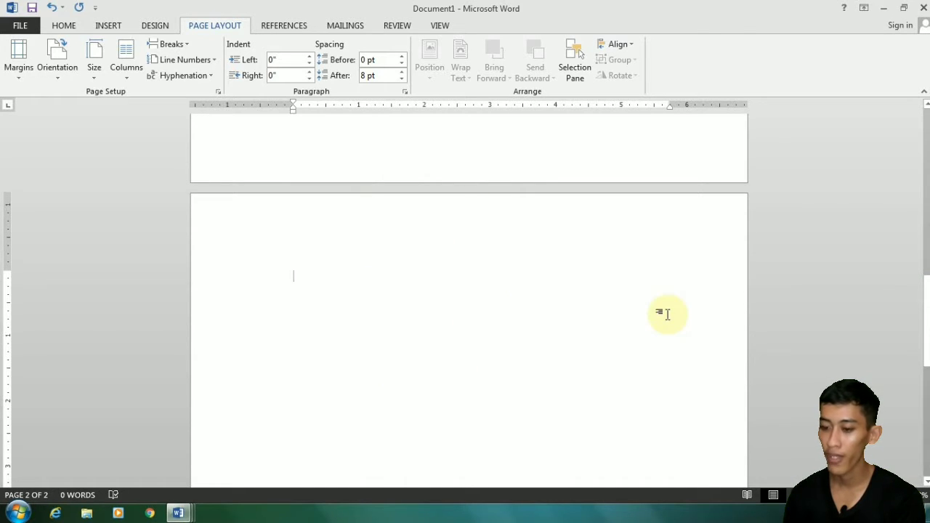
drag(927, 320, 927, 414)
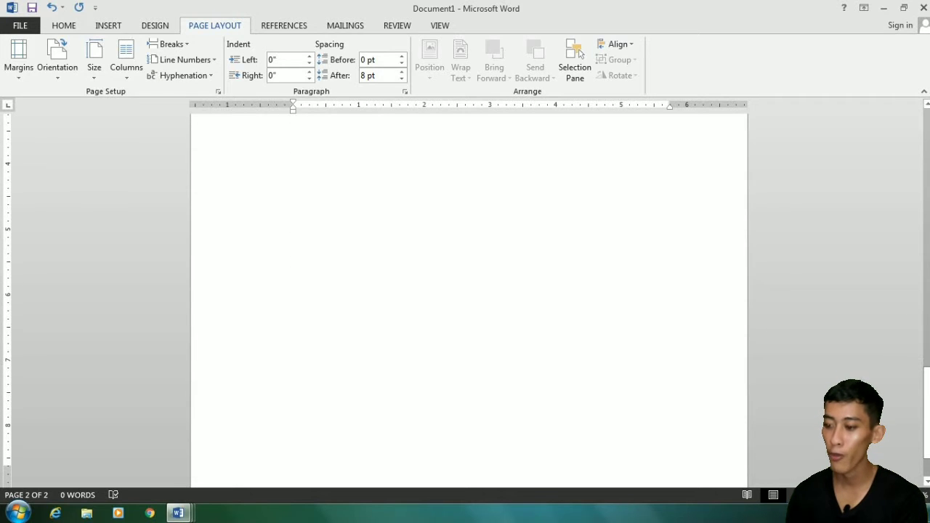
scroll(917, 318, up, 4)
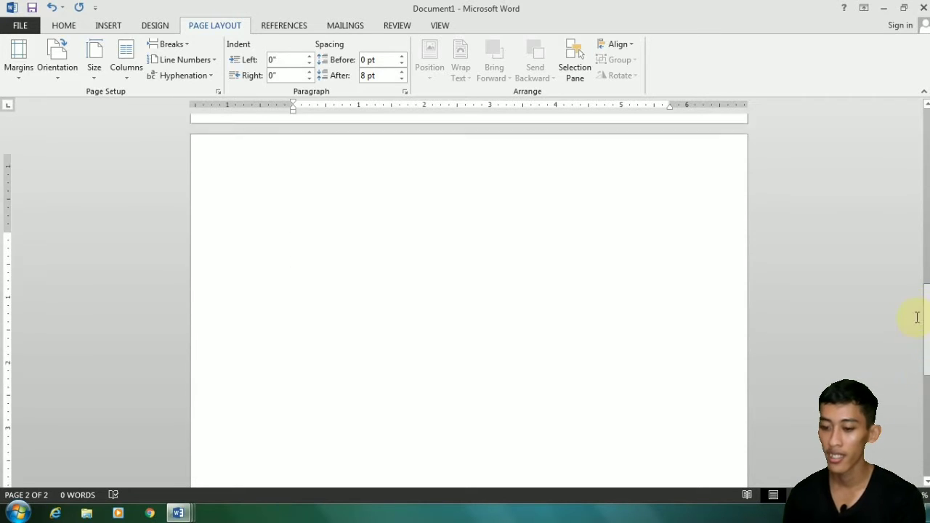
drag(925, 318, 928, 282)
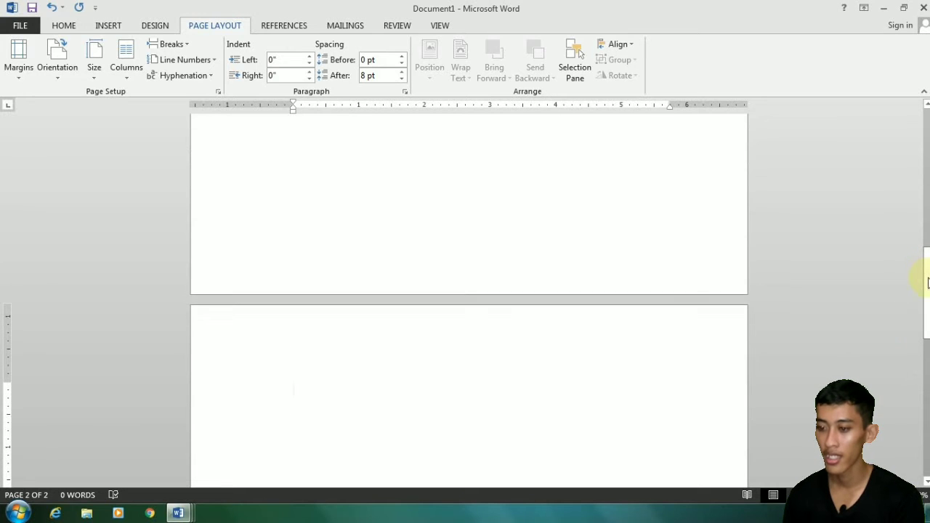
click(172, 46)
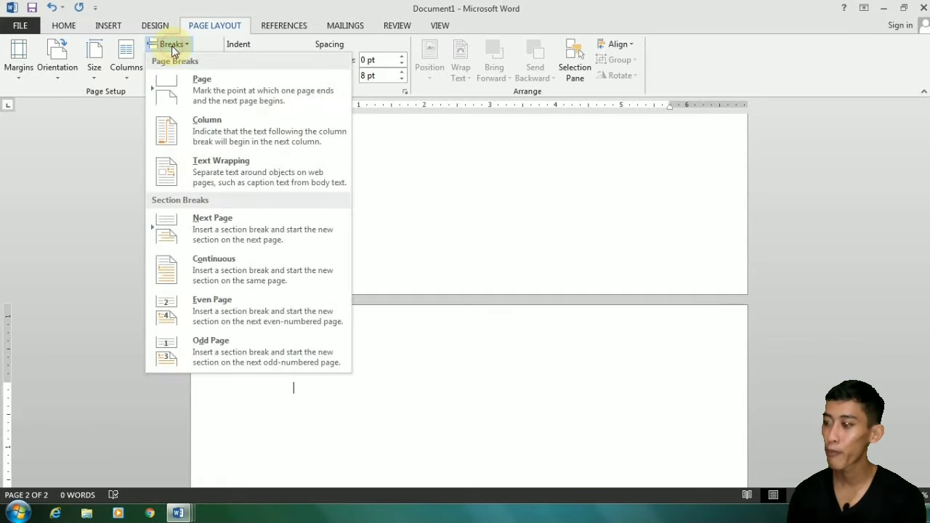
click(225, 221)
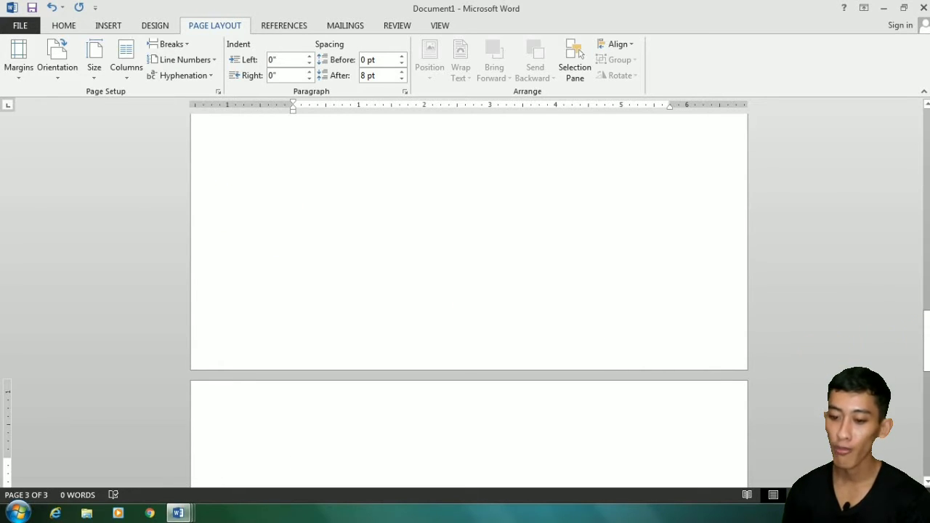
Enter the centred heading CHAPTER I on the third page
drag(927, 338, 909, 295)
drag(917, 329, 916, 339)
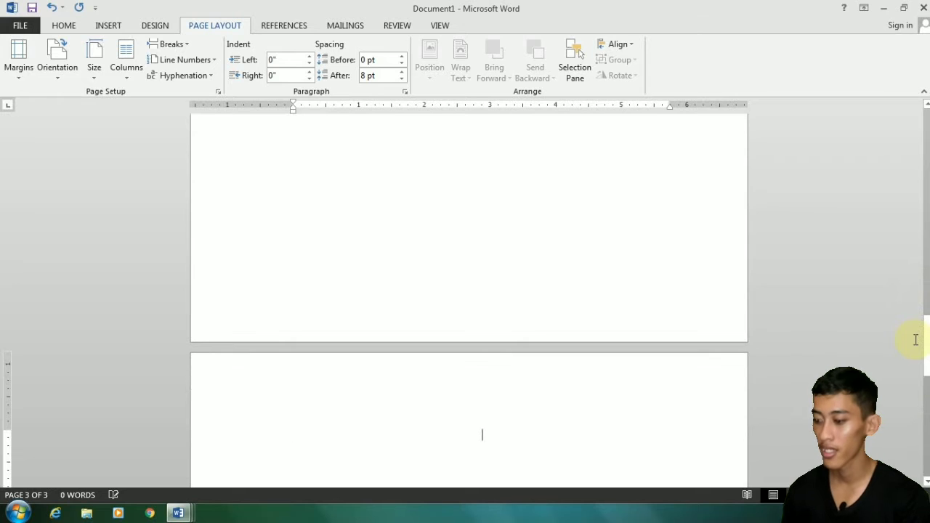
text(CH)
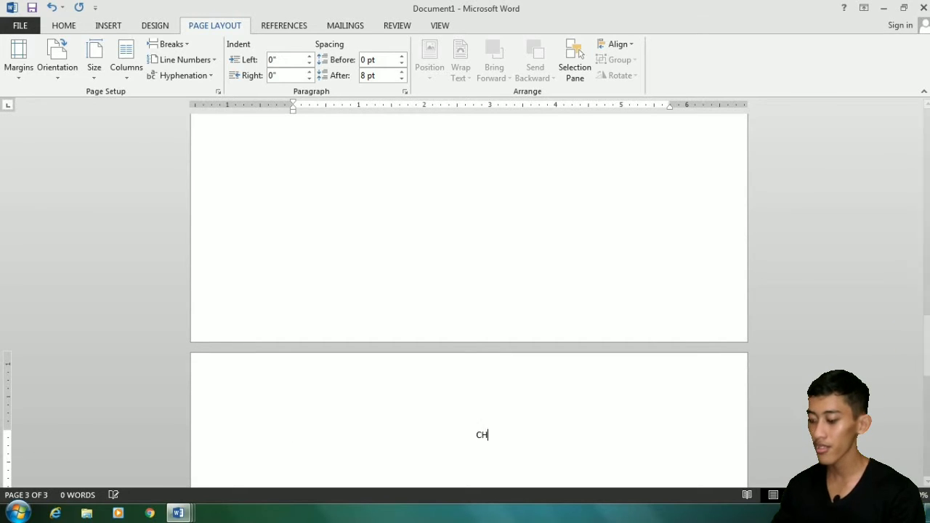
text(APTE)
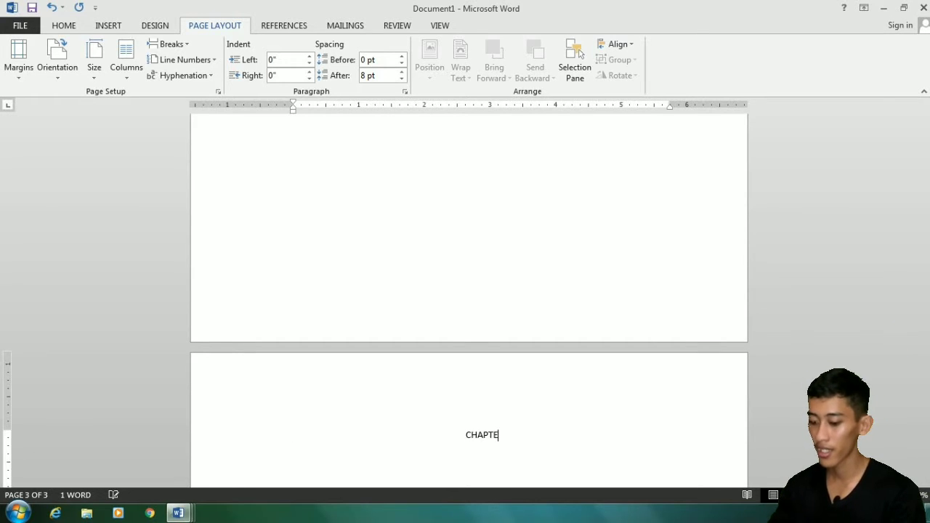
text(R I)
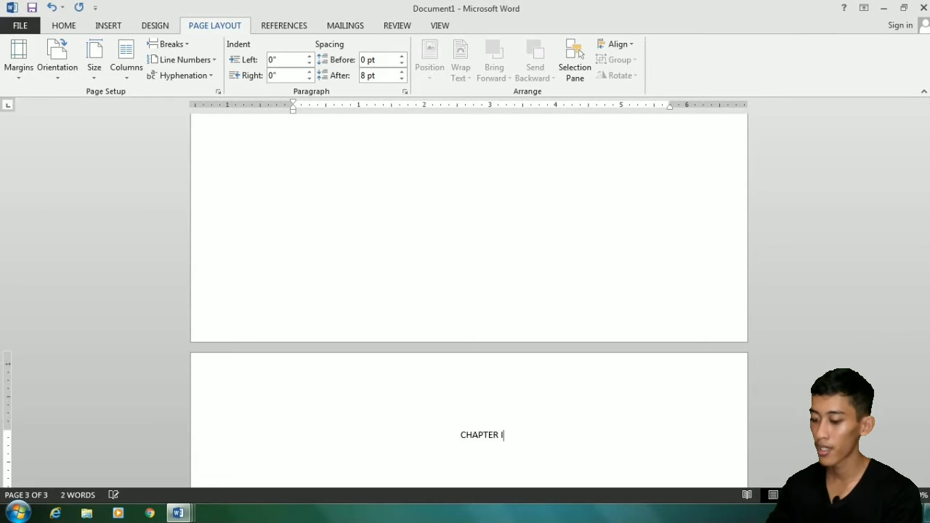
Enter the centred heading COVER I on the first page
drag(925, 340, 915, 111)
click(598, 212)
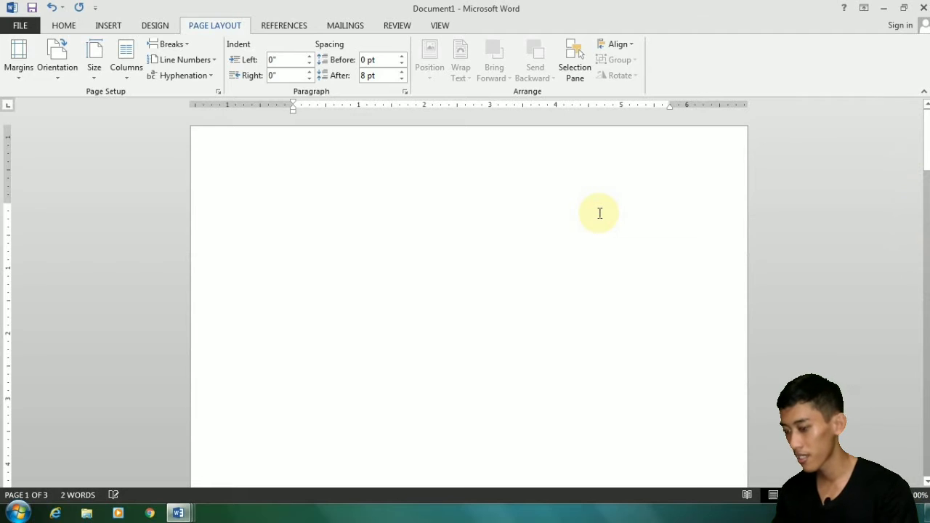
text(COVER)
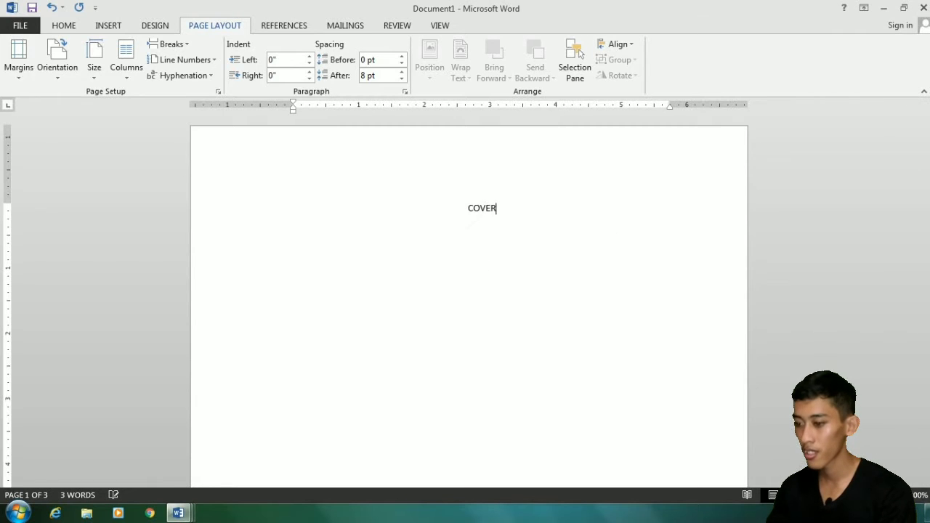
text( I)
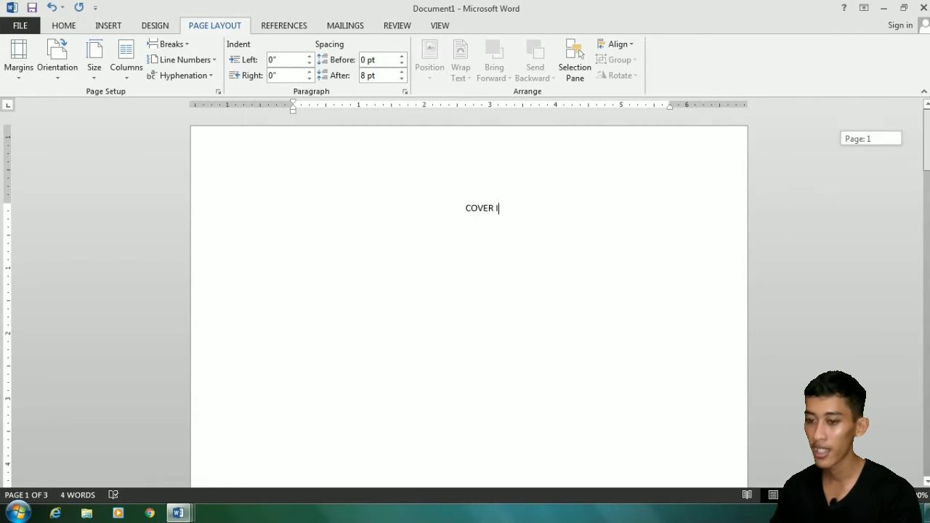
Enter the centred heading COVER II on the second page
drag(927, 131, 899, 222)
click(480, 382)
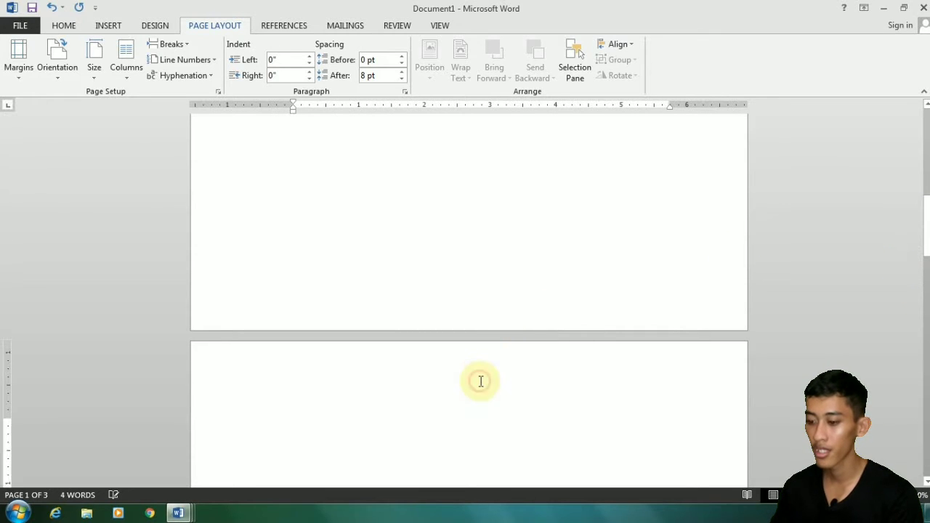
text(co)
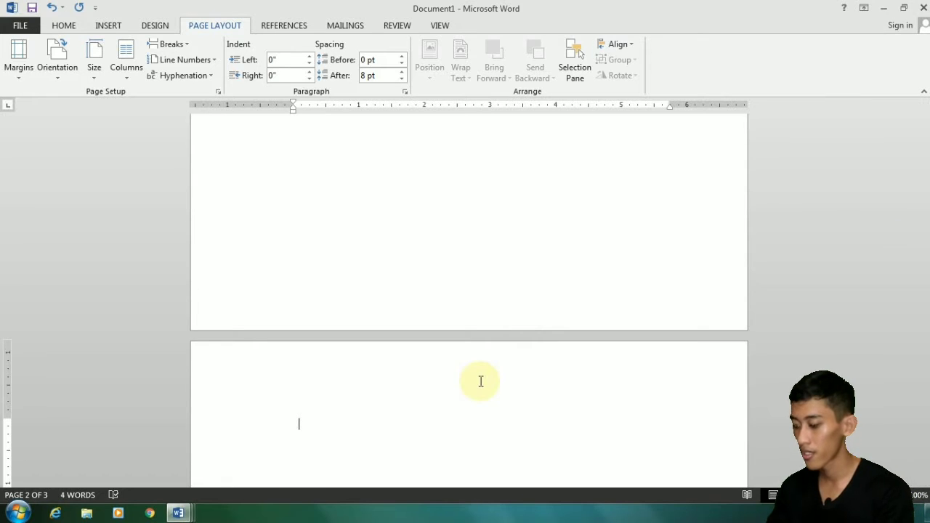
key(ctrl+e)
text(cOVER)
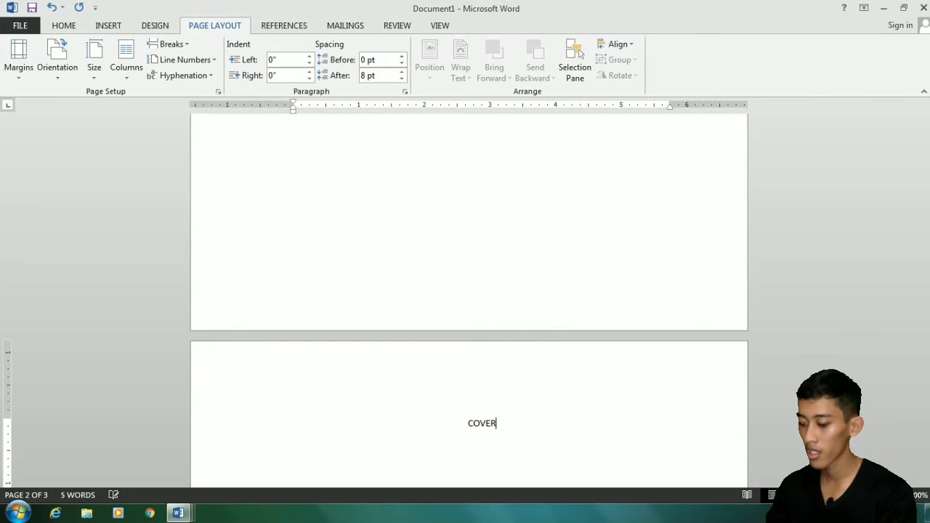
text( II)
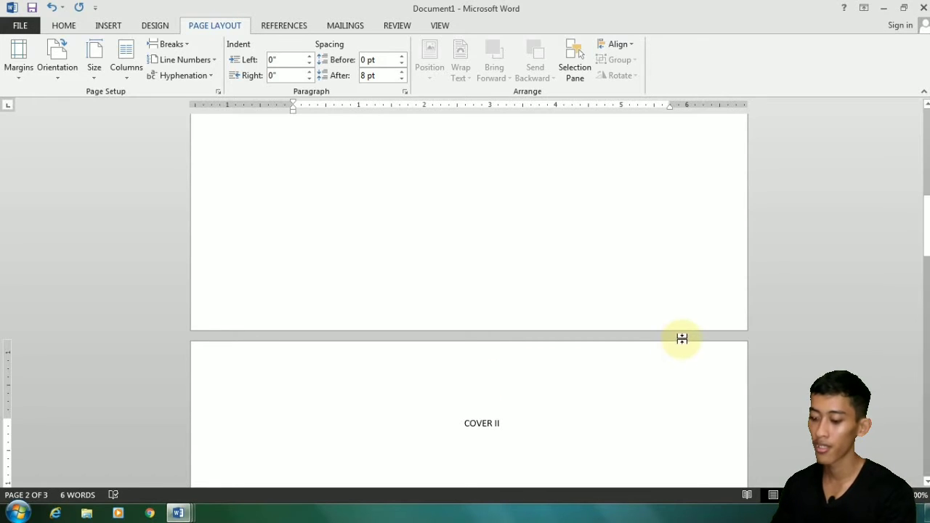
Insert a Next Page section break directly after the CHAPTER I heading
drag(926, 240, 917, 406)
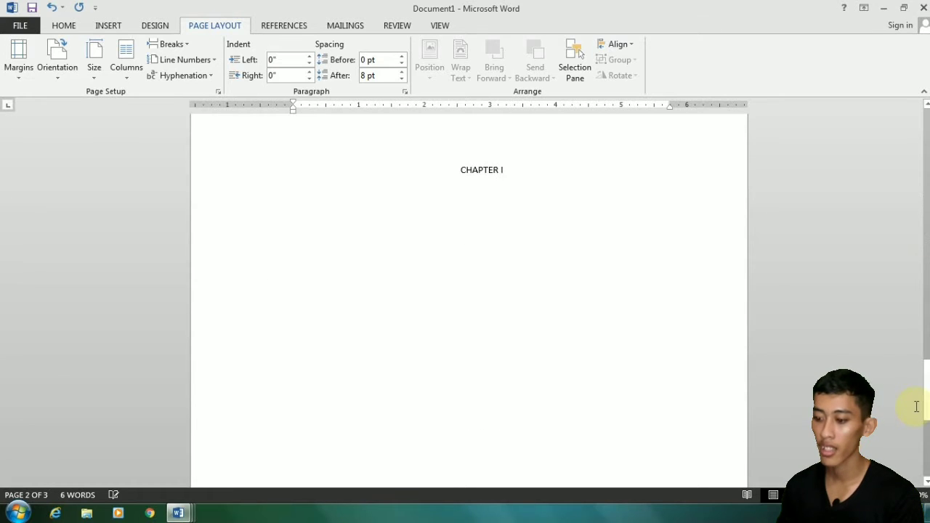
click(506, 176)
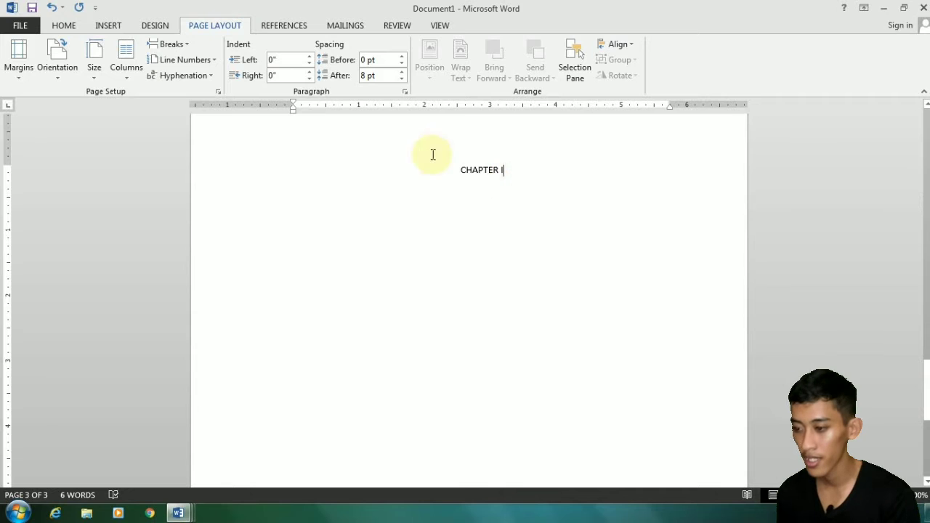
click(172, 46)
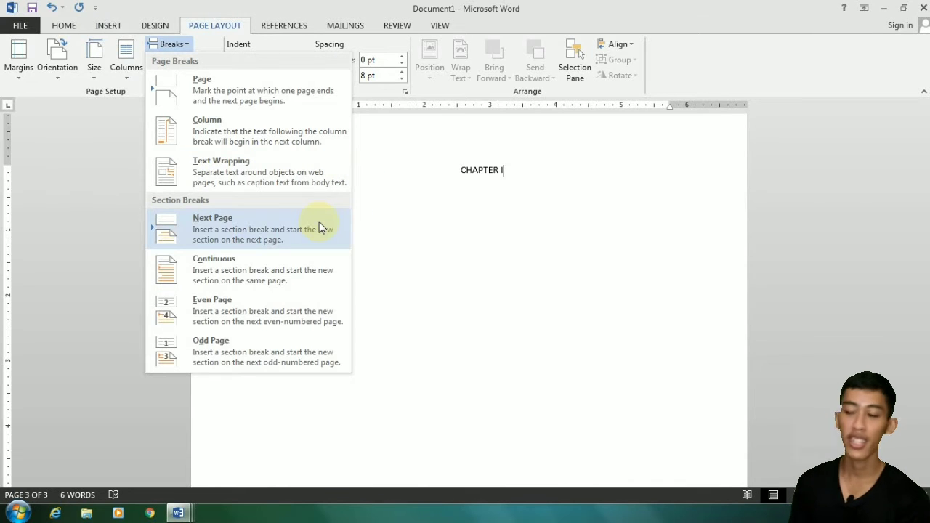
click(227, 27)
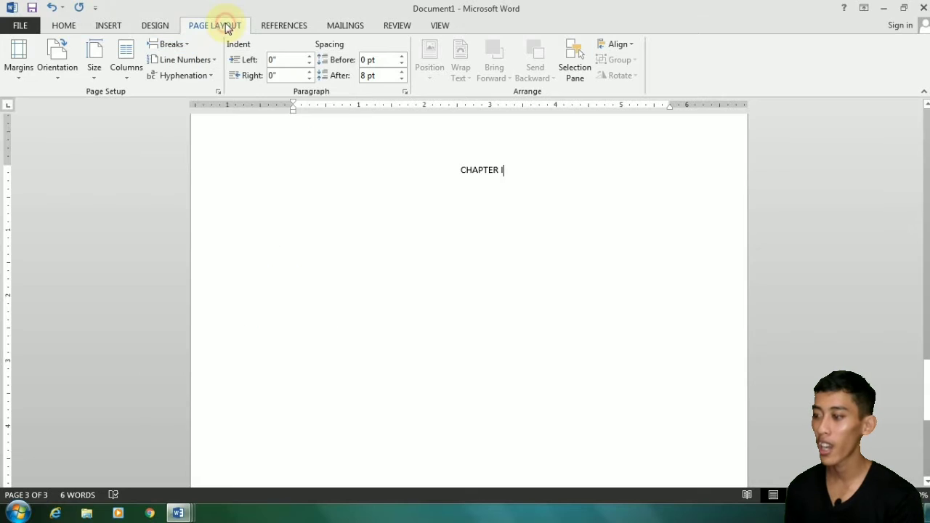
click(172, 45)
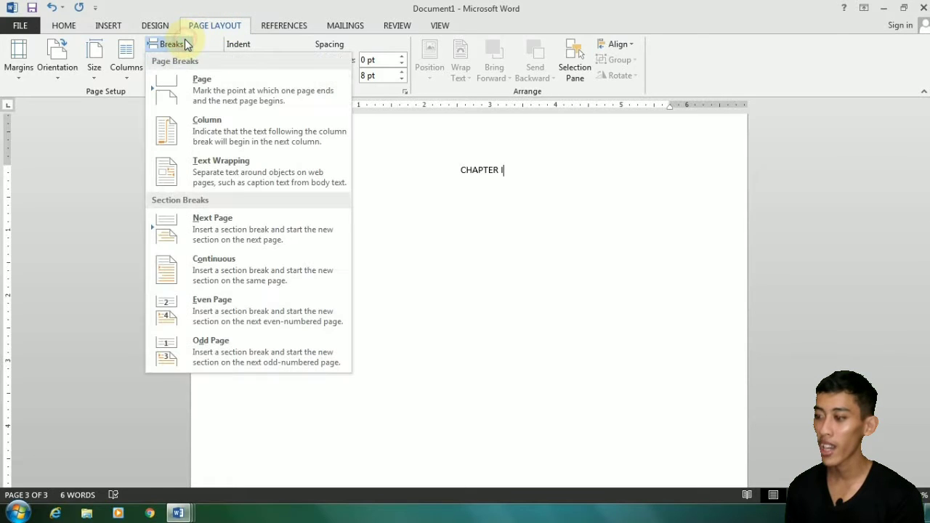
click(236, 224)
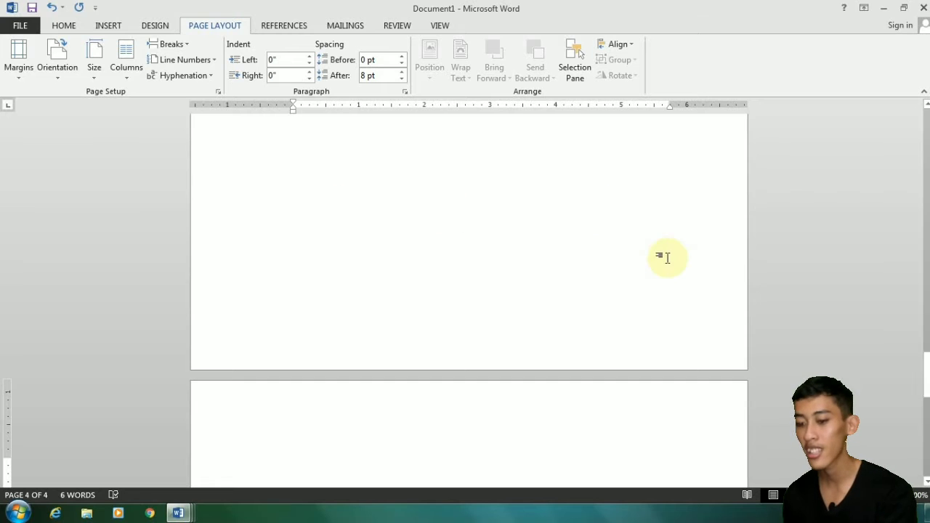
text(GAHSGADFAGD)
key(BackSpace)
key(BackSpace)
key(BackSpace)
key(BackSpace)
key(BackSpace)
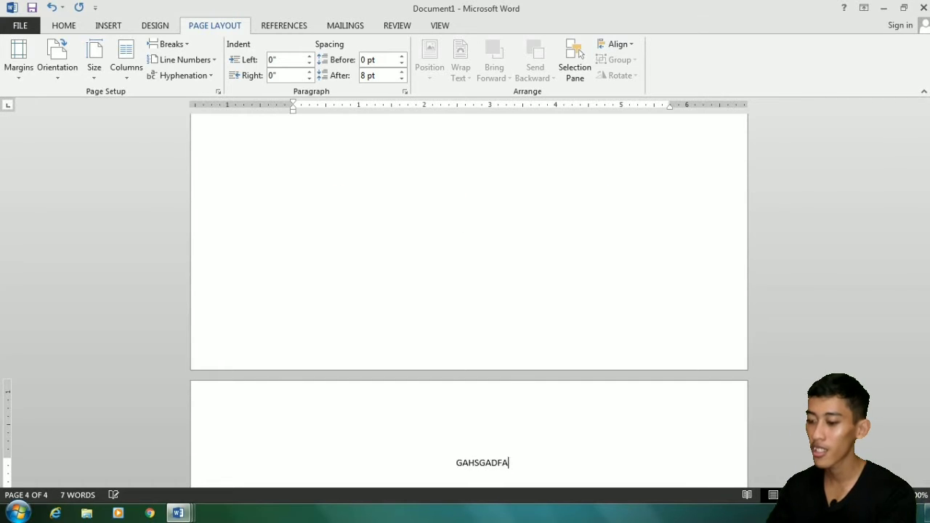
key(BackSpace)
key(BackSpace)
key(BackSpace)
key(BackSpace)
key(BackSpace)
key(BackSpace)
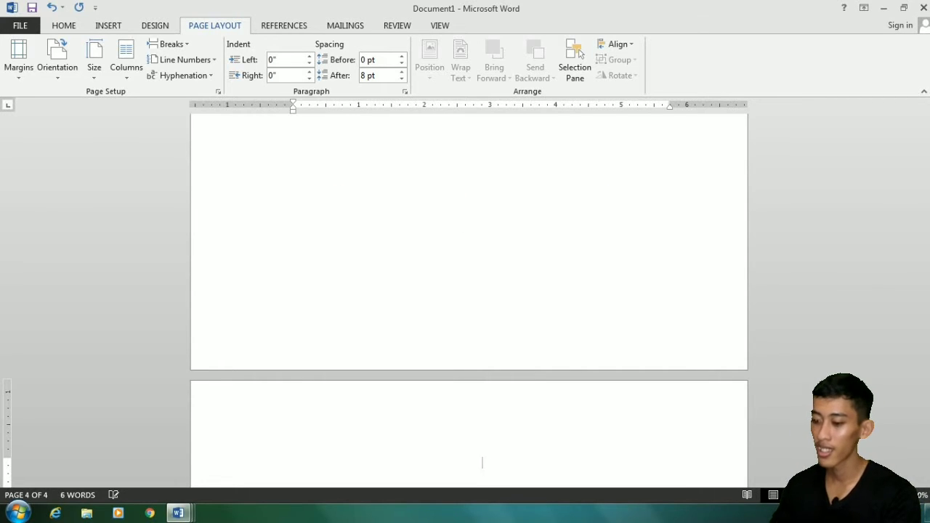
Left-align the first line of the fourth page and enter the placeholder text GHDGDHSGHDSHFGSHF
key(BackSpace)
text(GHDGDHSGHD)
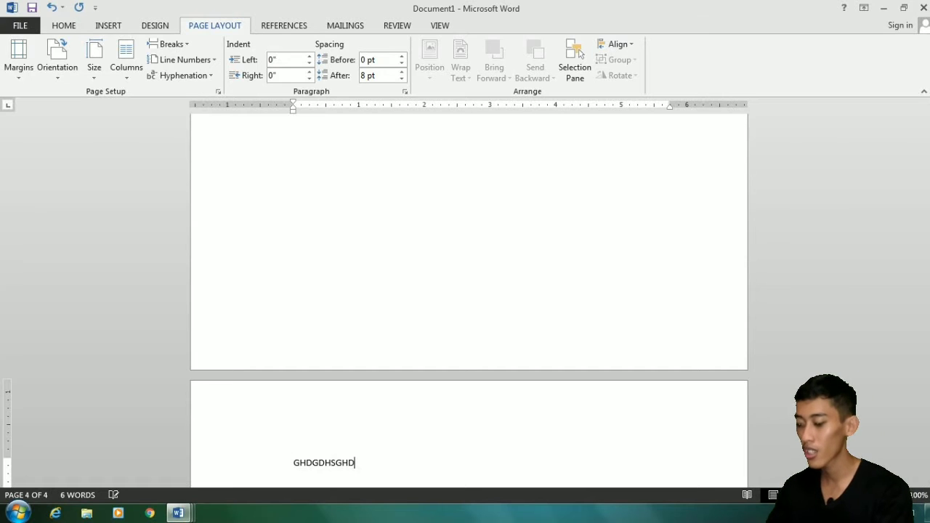
text(SHFGSHF)
Copy the GHDGDHSGHDSHFGSHF placeholder line and paste it repeatedly below itself to fill nine lines on the fourth page
key(shift+Home)
key(ctrl+c)
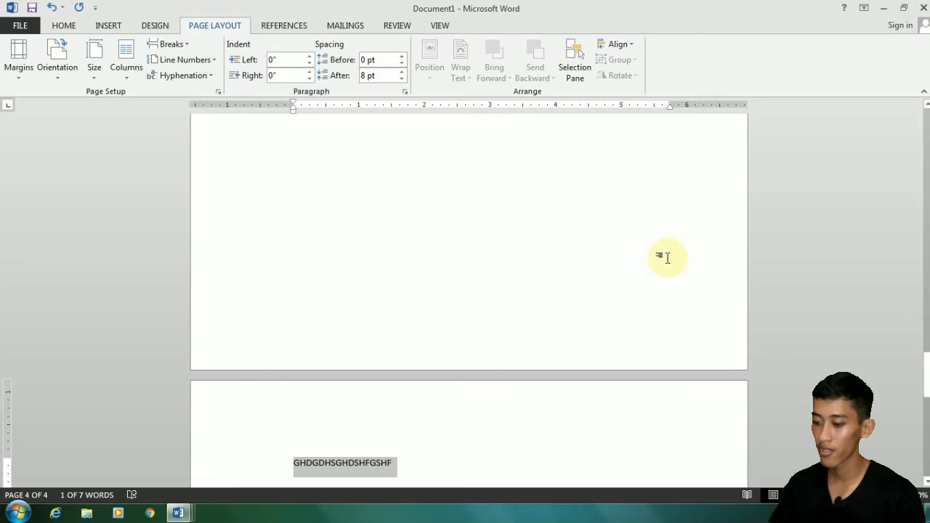
key(Down)
key(ctrl+v)
key(ctrl+v)
key(ctrl+v)
key(ctrl+v)
key(ctrl+v)
key(ctrl+v)
key(ctrl+v)
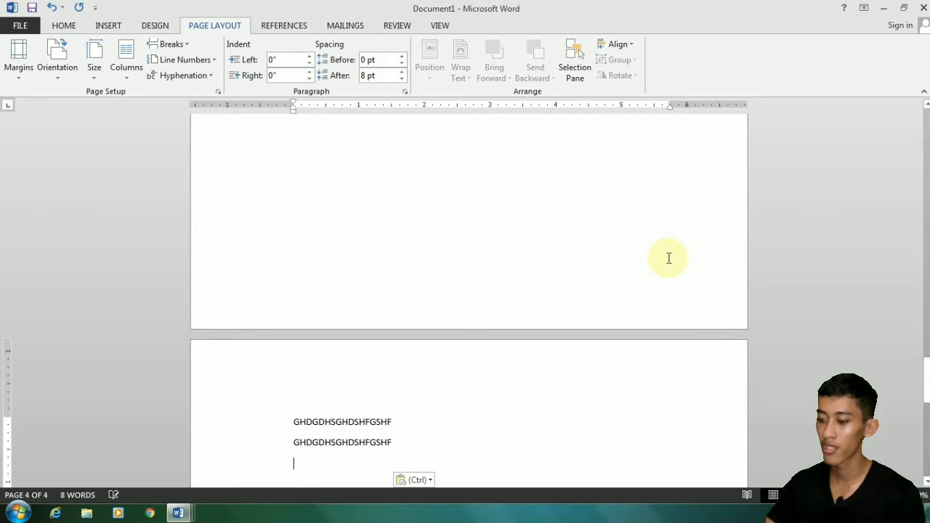
key(ctrl+v)
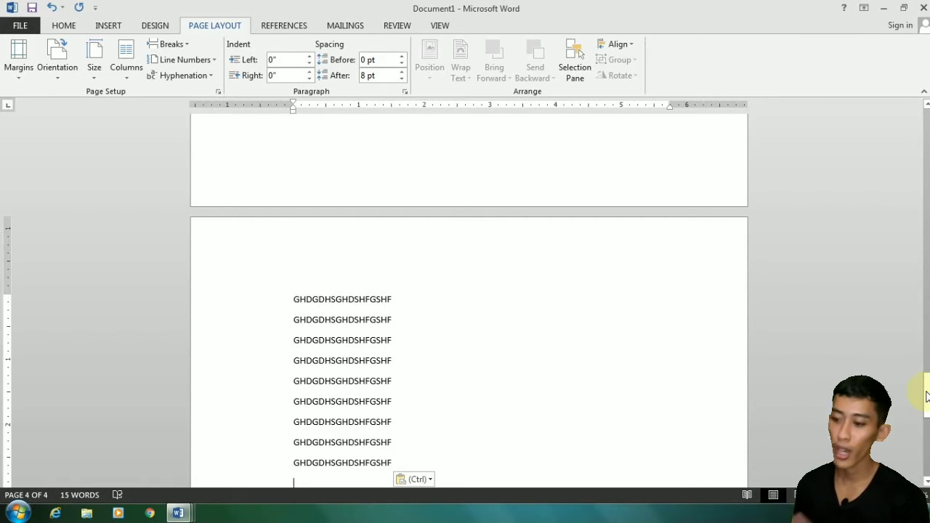
Insert a Next Page section break after the pasted placeholder lines and enter the heading CHAPTER II on the new page
drag(927, 397, 927, 402)
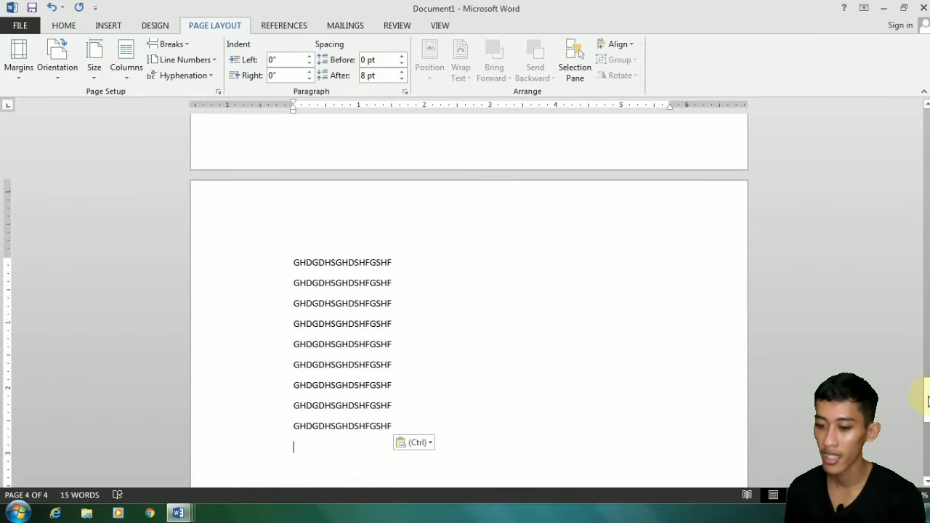
click(165, 44)
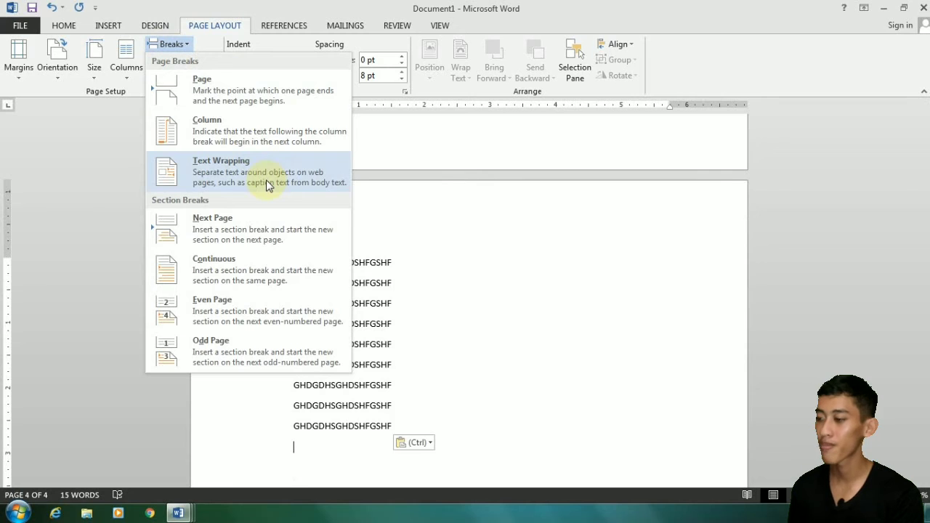
click(275, 221)
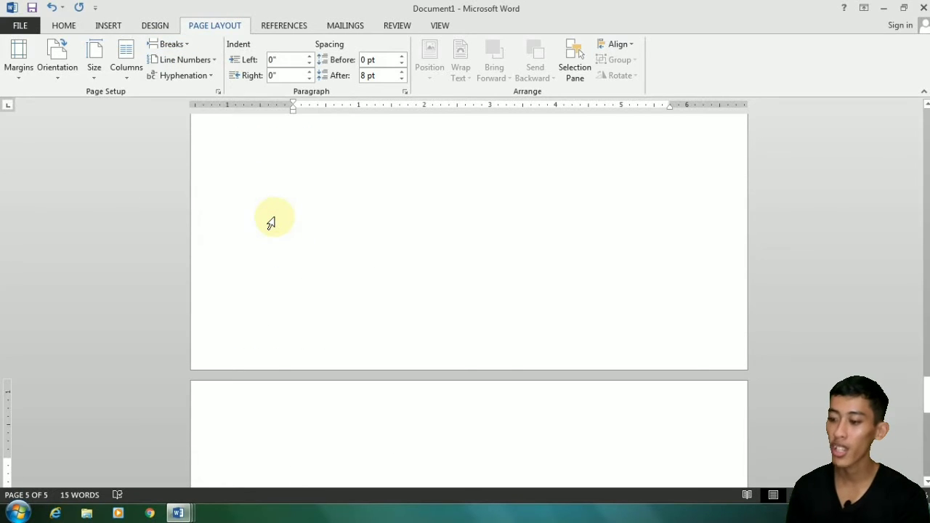
text(CH)
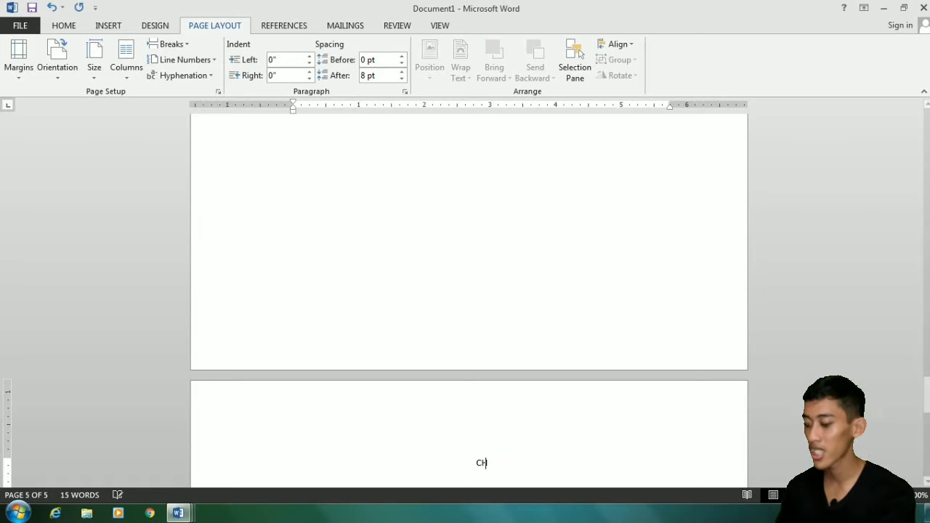
text(APTER )
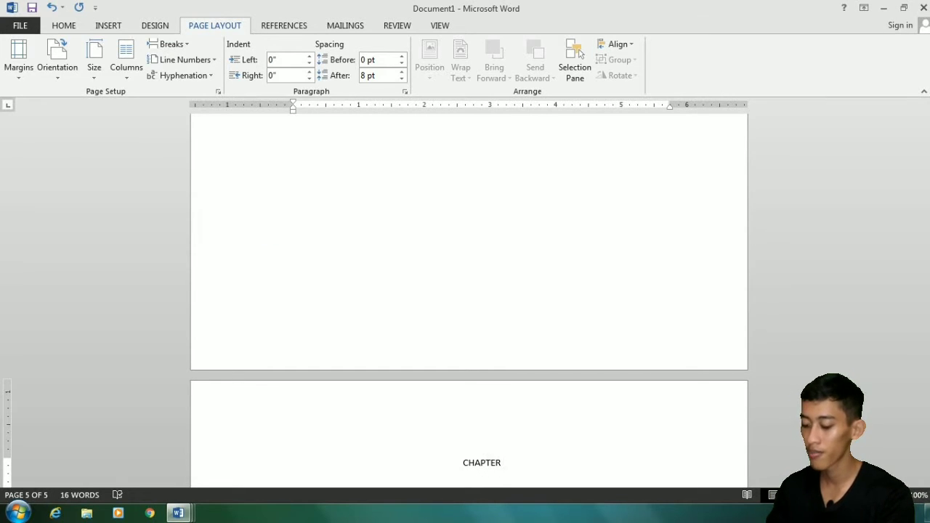
text(I)
key(BackSpace)
text(II)
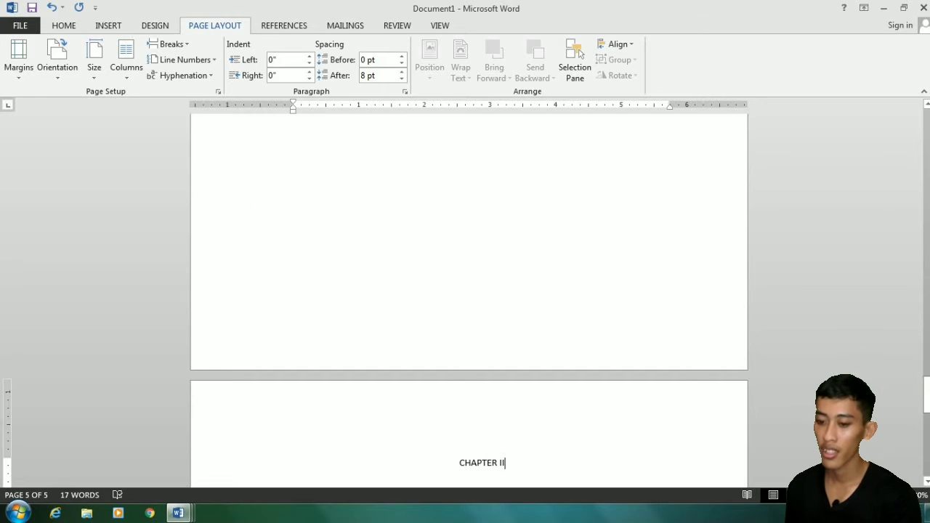
Insert a Next Page section break after CHAPTER II and enter the left-aligned placeholder AHDJAGDHADJAGDGDAJDGADG on the sixth page
drag(927, 395, 927, 411)
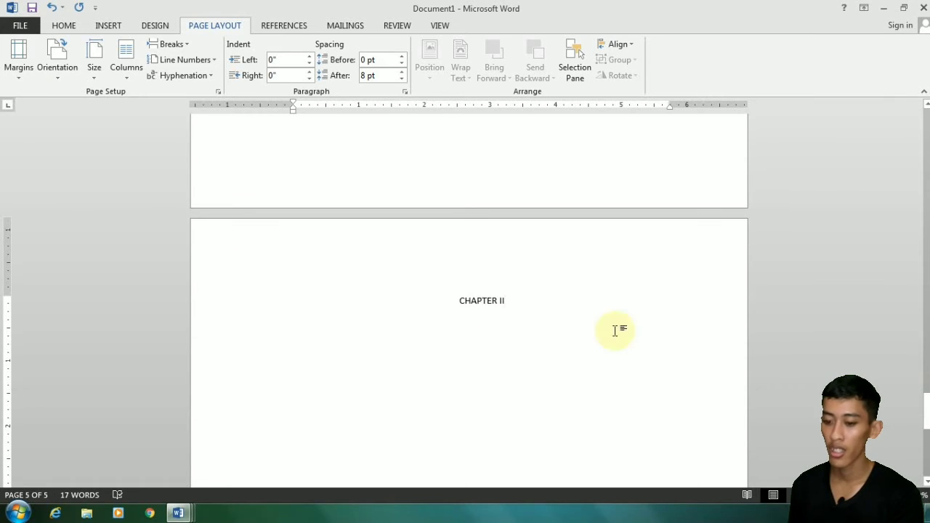
click(171, 43)
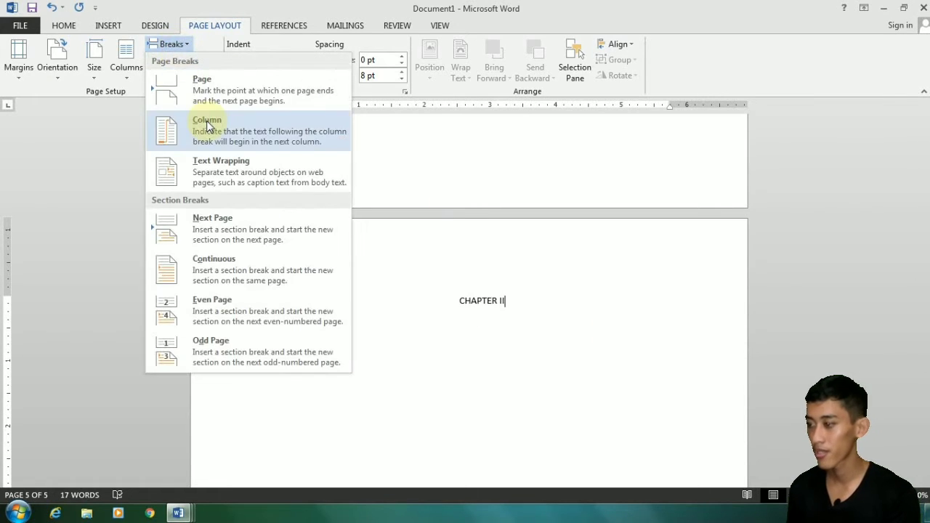
click(231, 218)
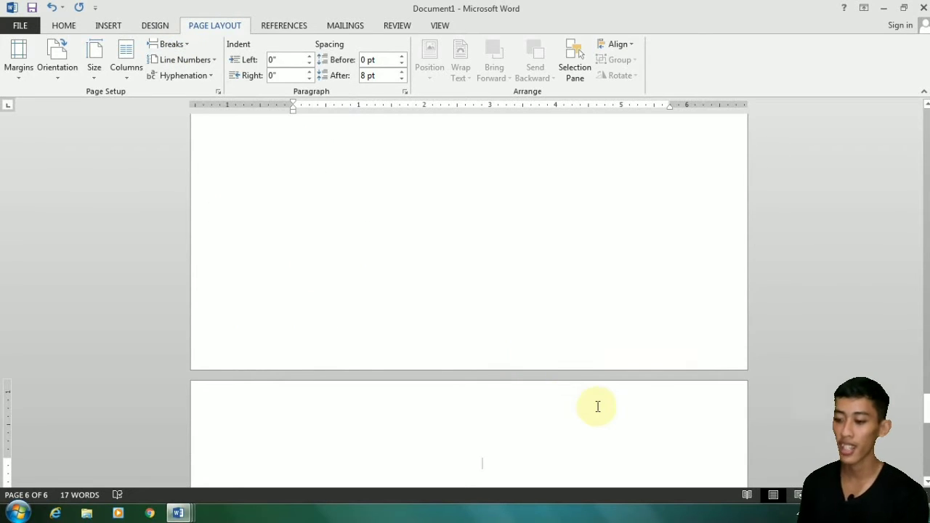
key(ctrl+l)
text(AHDJAGDHAD)
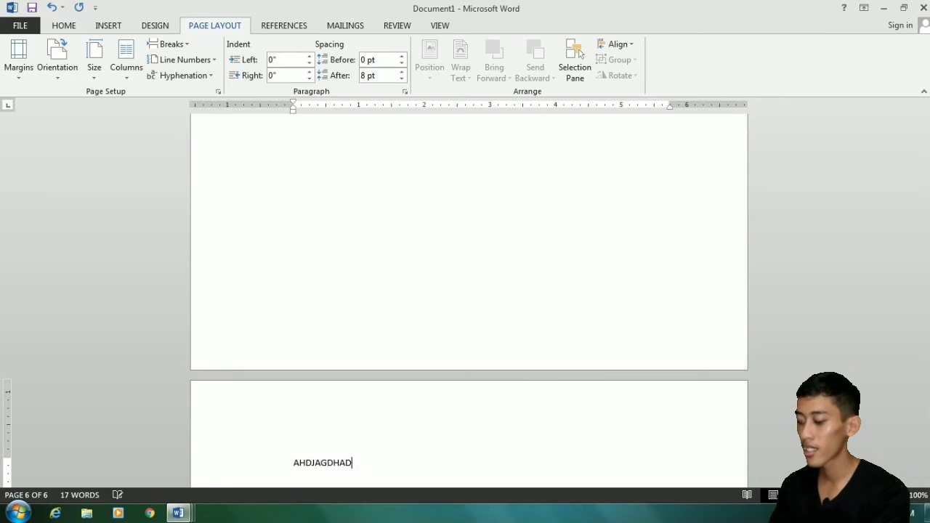
text(JAGDGDAJDGADG)
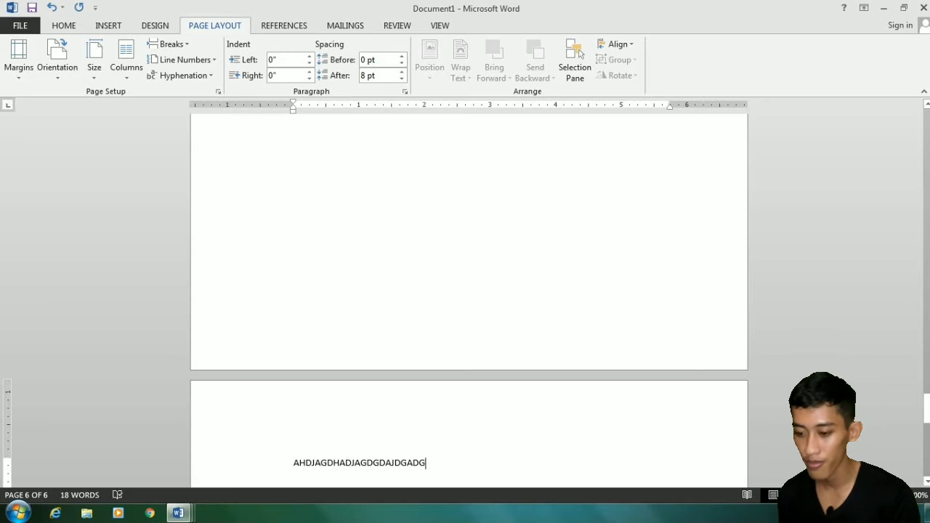
Insert a Next Page section break after the sixth page's placeholder text and enter the centred heading CHAPTER III
scroll(927, 413, down, 3)
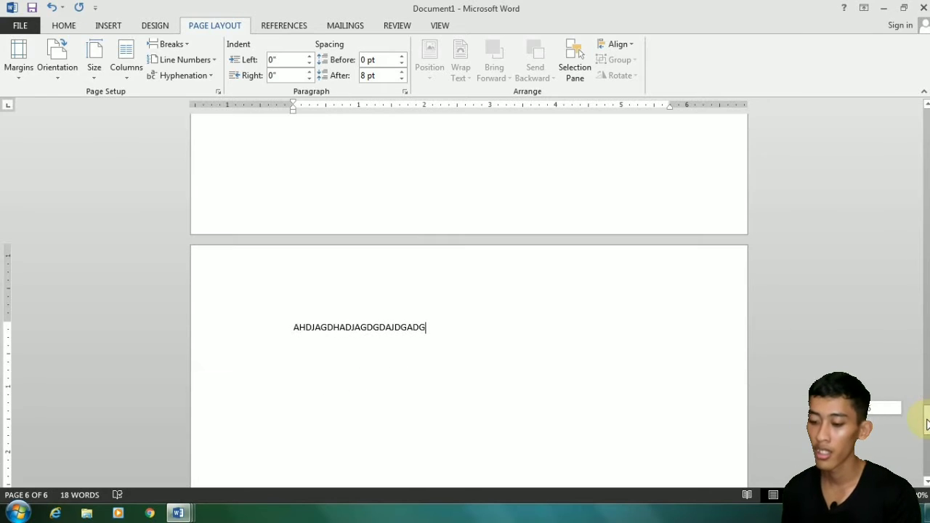
click(171, 43)
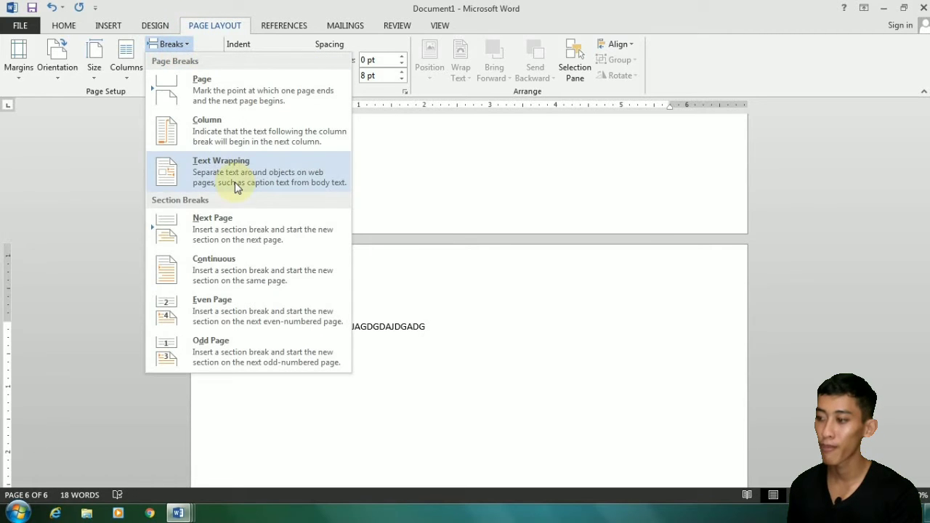
click(244, 231)
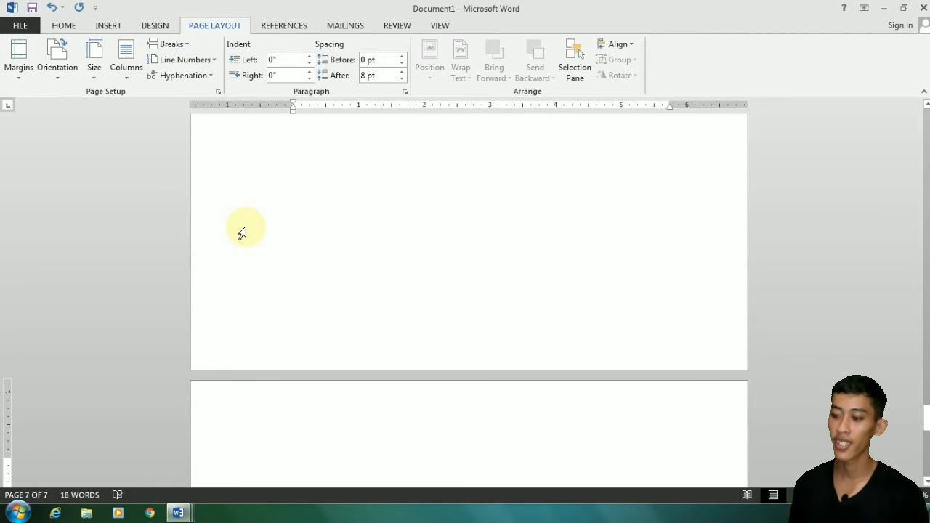
key(ctrl+e)
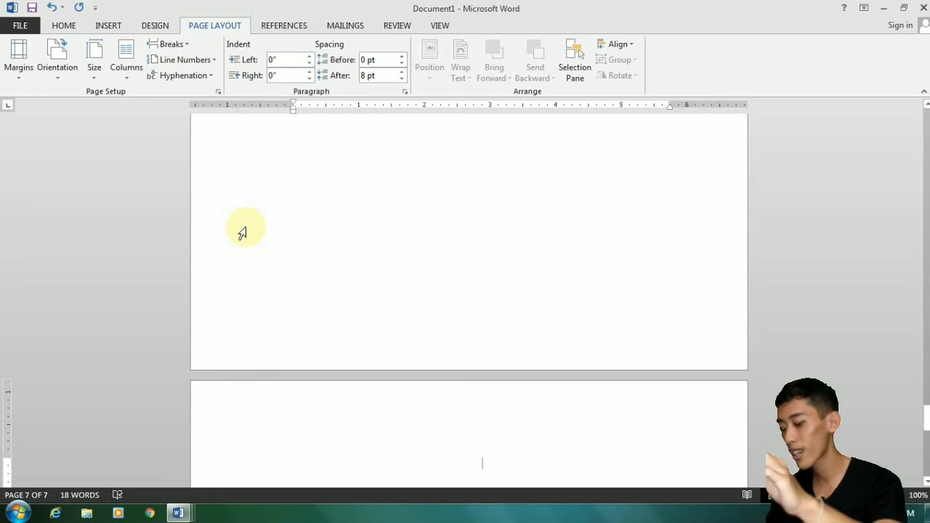
text(CHAPTER III)
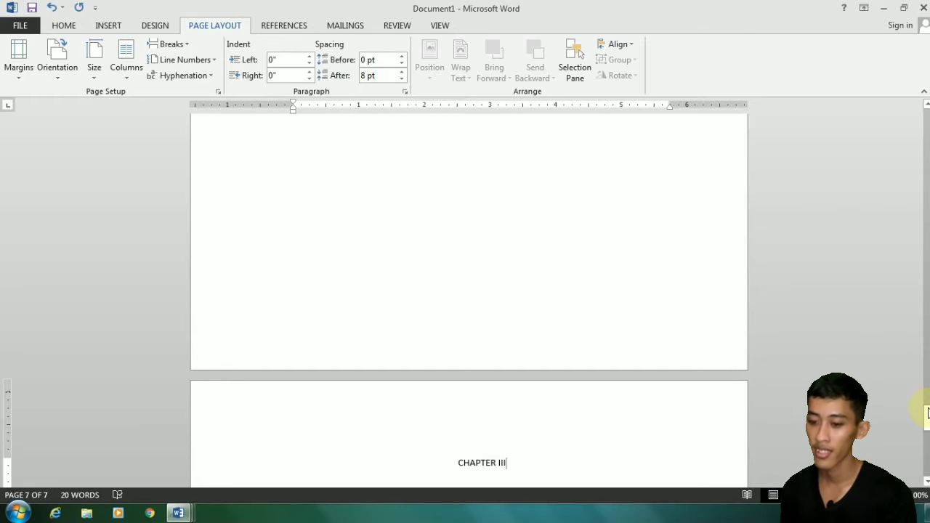
Insert a Next Page section break after CHAPTER III and enter the placeholder text HAJDHAJDAHDJ on the eighth page
scroll(924, 413, down, 3)
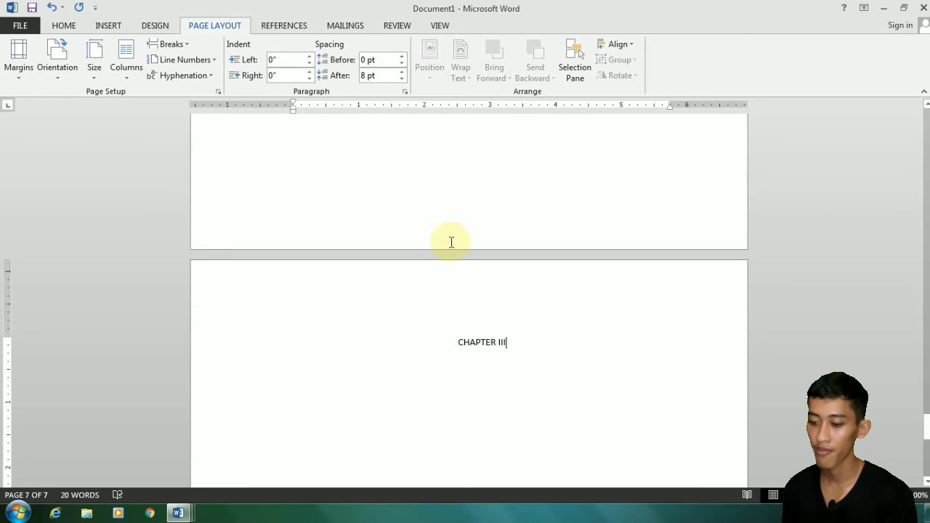
click(173, 45)
click(242, 230)
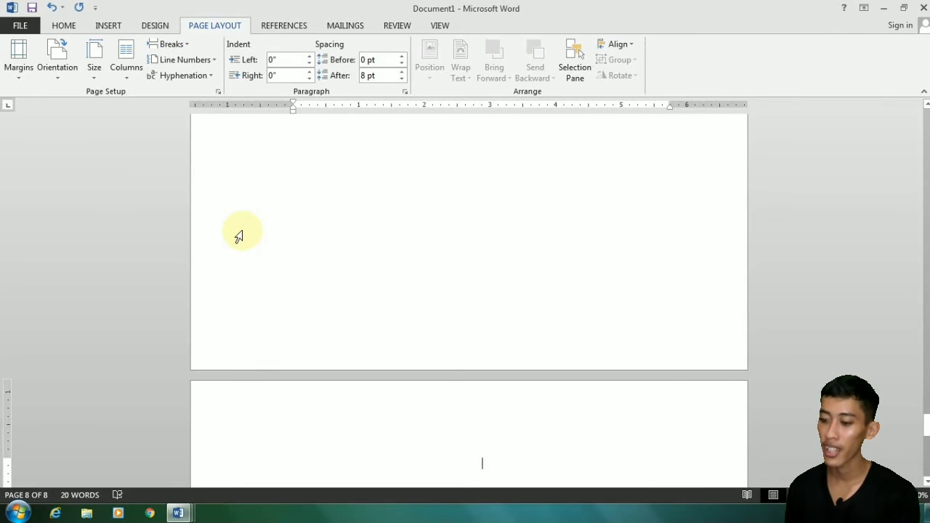
text(HAJDHAJDAHDJ)
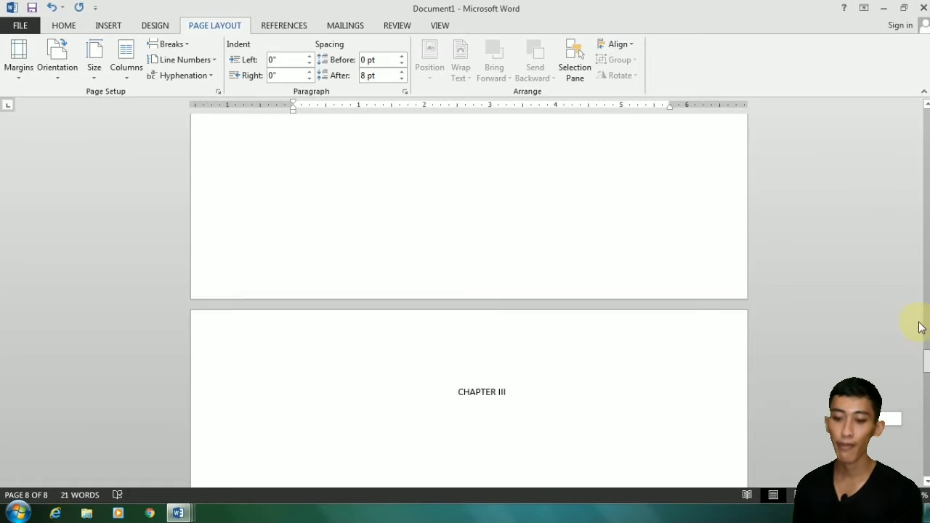
Review the document's pages from CHAPTER III back to COVER I, and check the COVER II and CHAPTER I pages
scroll(921, 306, down, 2)
scroll(921, 291, up, 2)
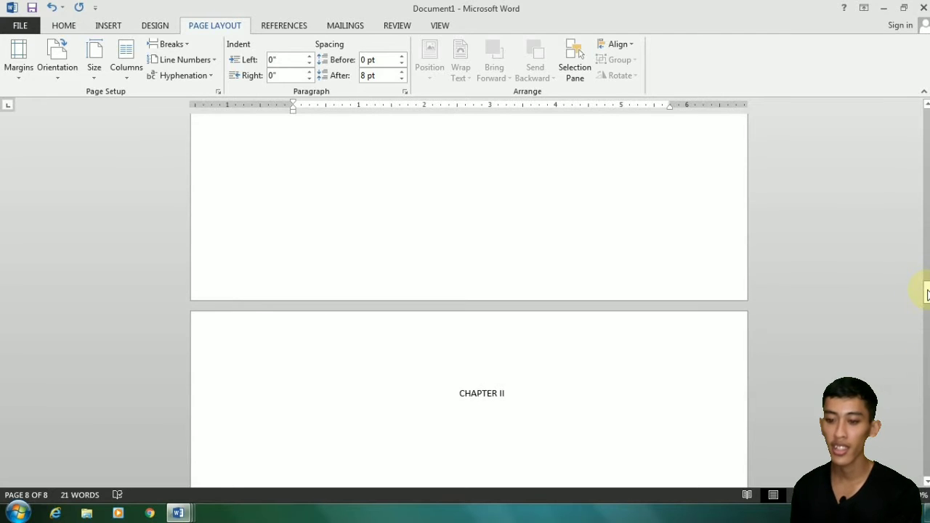
drag(926, 294, 927, 111)
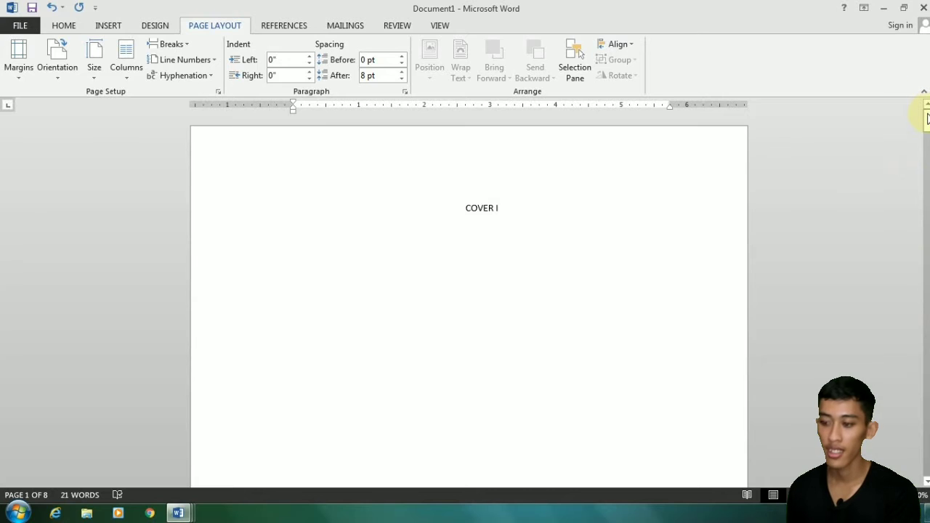
mouse_move(927, 118)
mouse_down()
mouse_move(927, 155)
mouse_move(922, 131)
mouse_up()
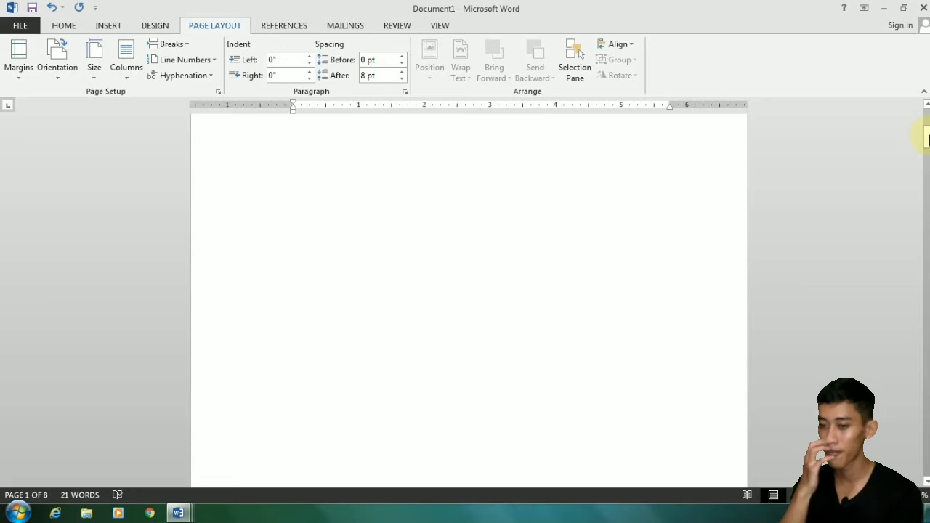
drag(927, 132, 922, 200)
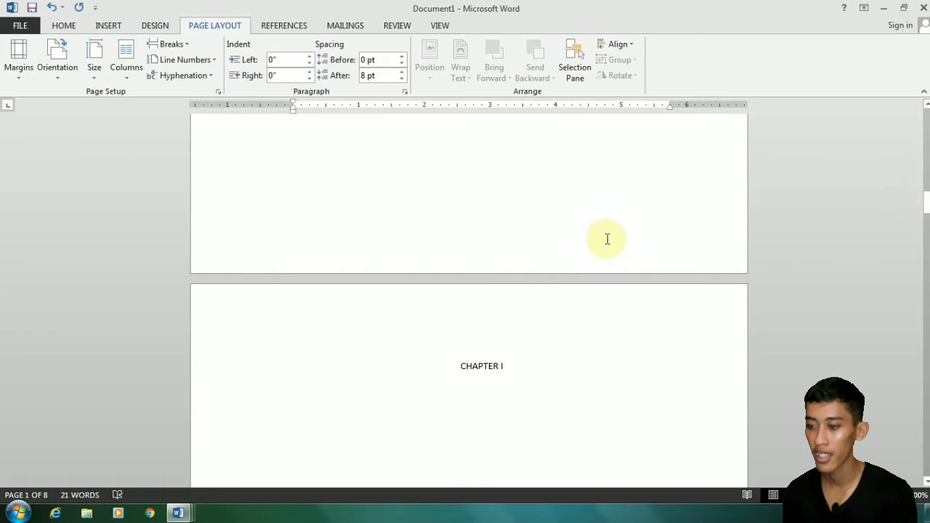
click(462, 261)
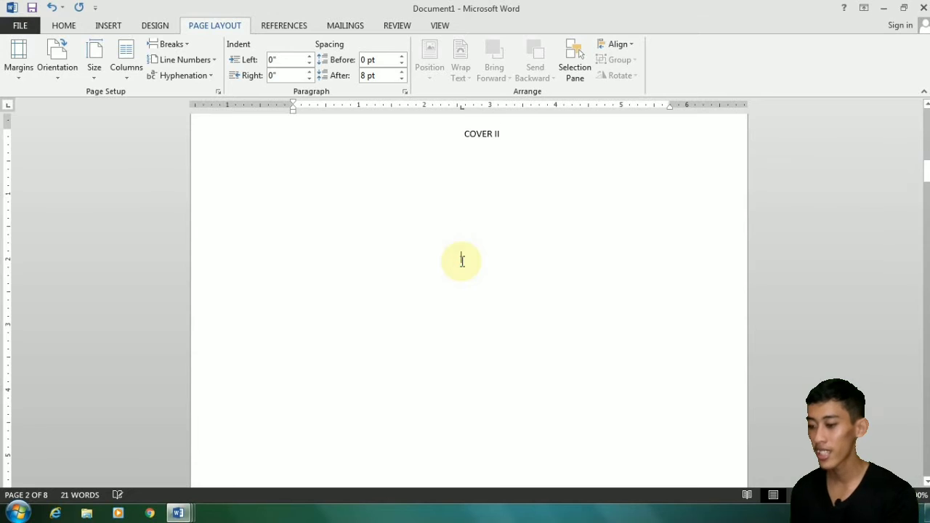
drag(927, 167, 924, 188)
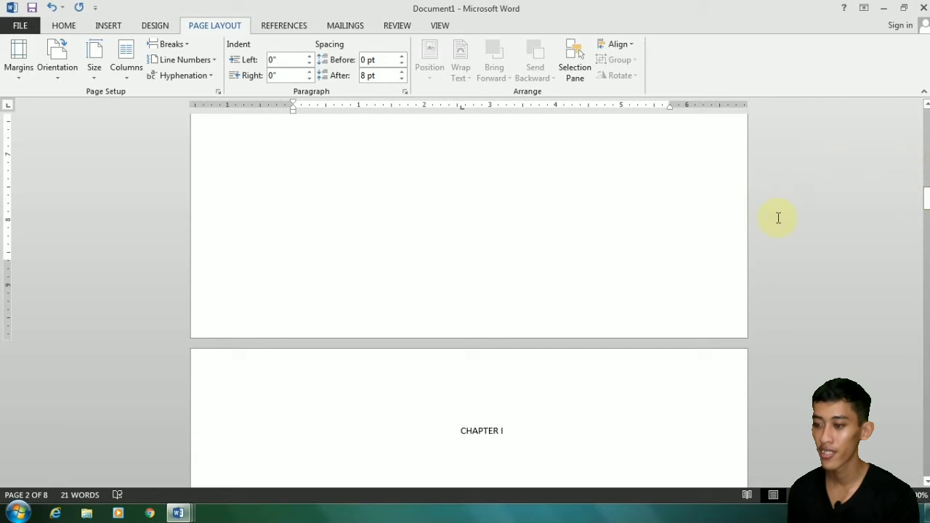
click(667, 319)
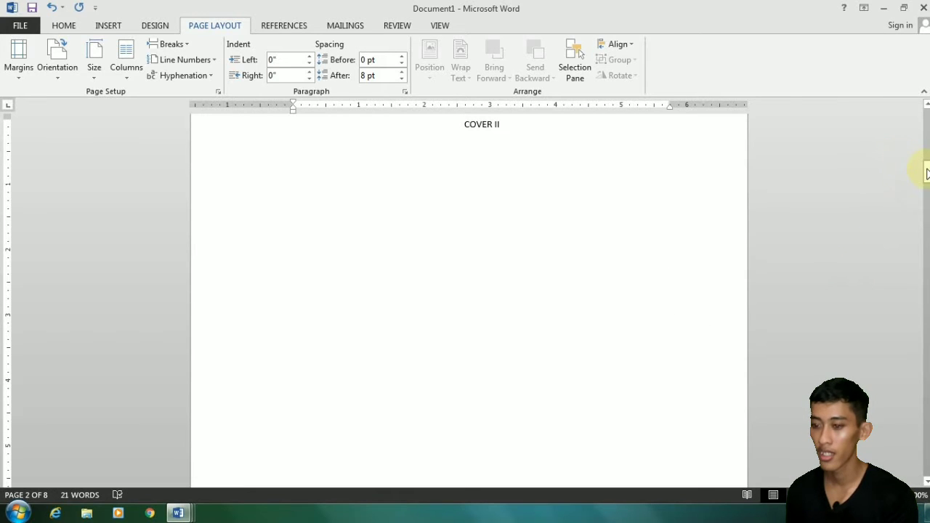
mouse_move(927, 173)
mouse_down()
mouse_move(926, 149)
mouse_move(925, 166)
mouse_up()
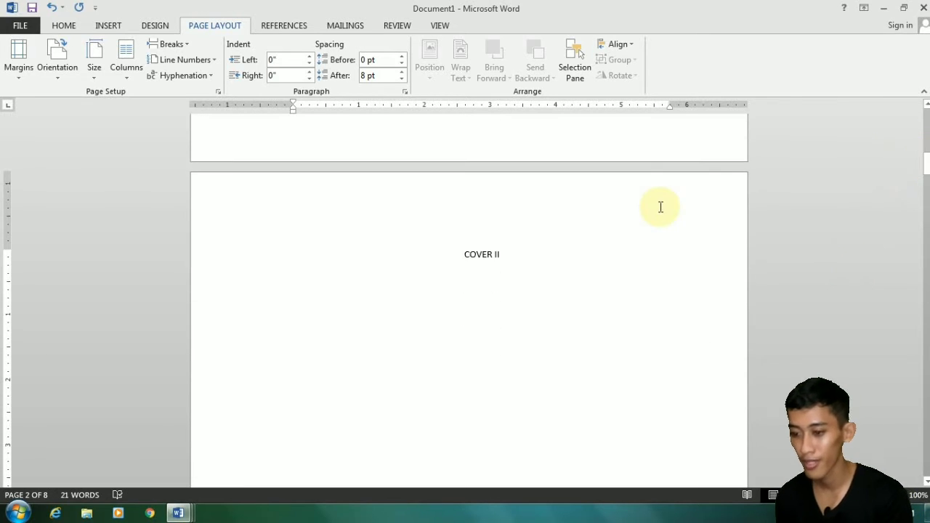
Insert a centred Plain Number 2 page number at the bottom of the COVER II page
double_click(657, 200)
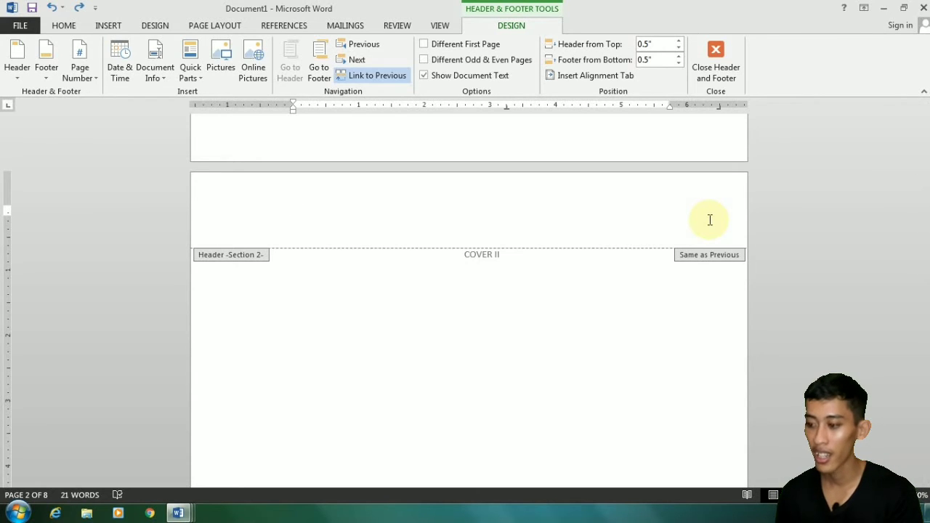
key(Down)
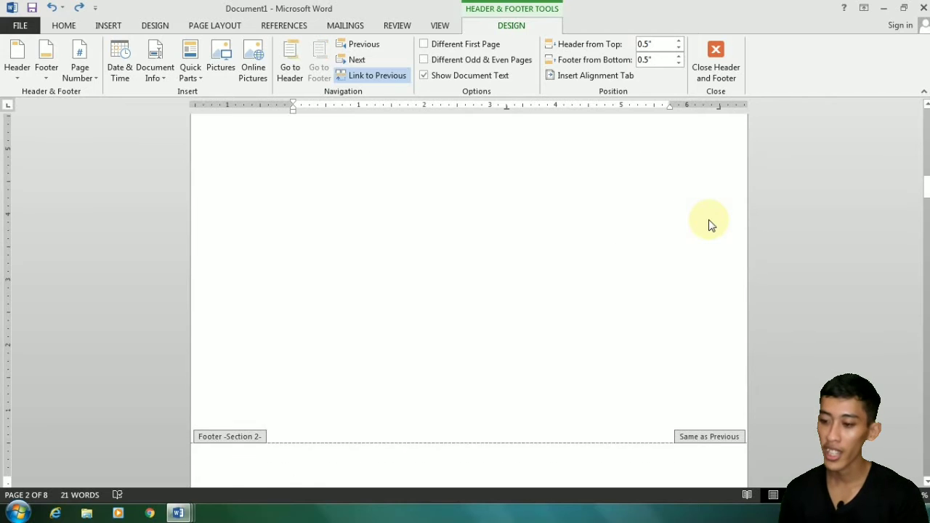
key(Up)
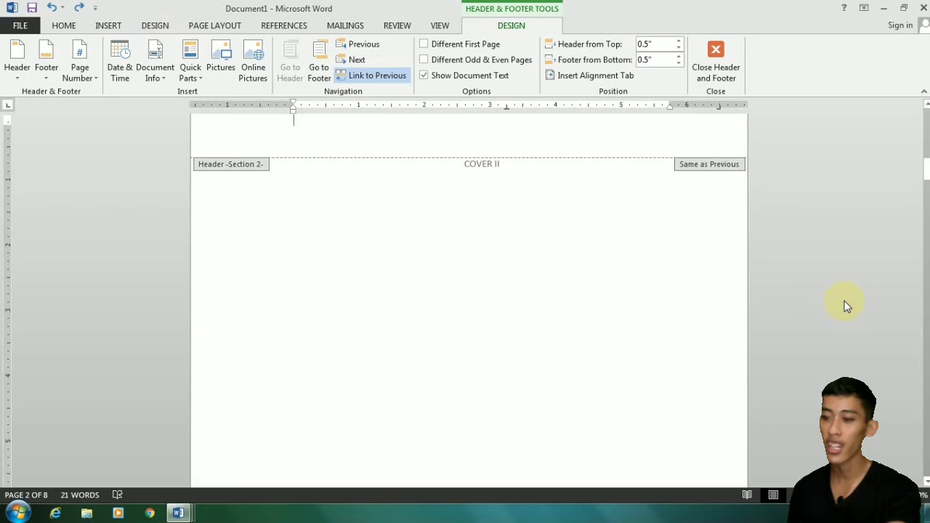
drag(926, 170, 927, 166)
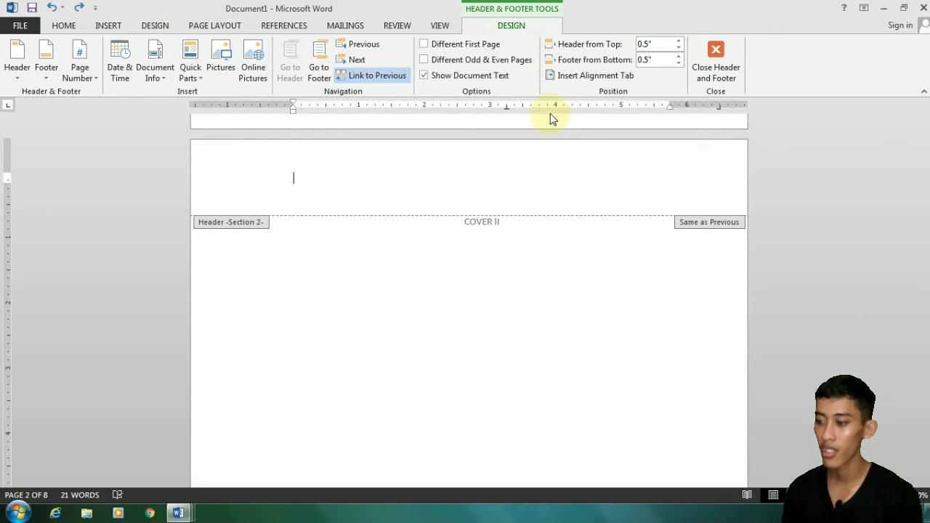
click(98, 72)
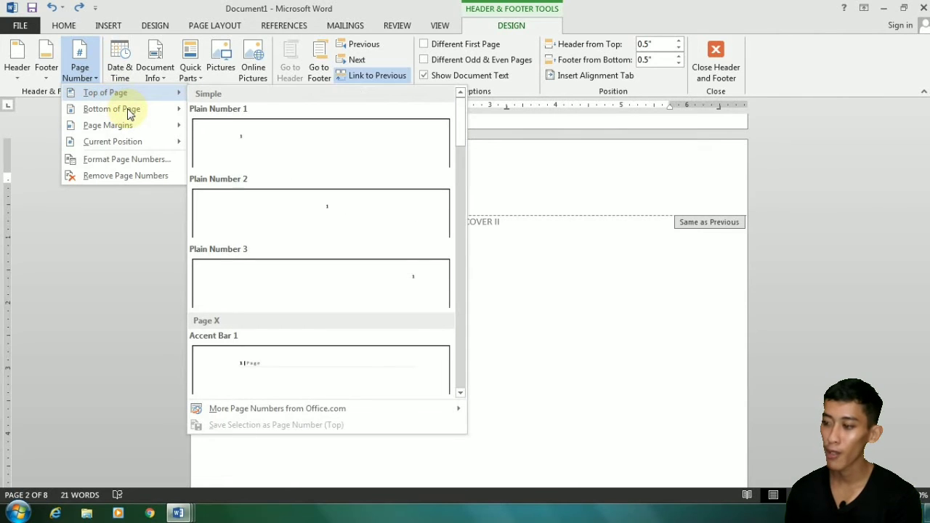
mouse_move(130, 113)
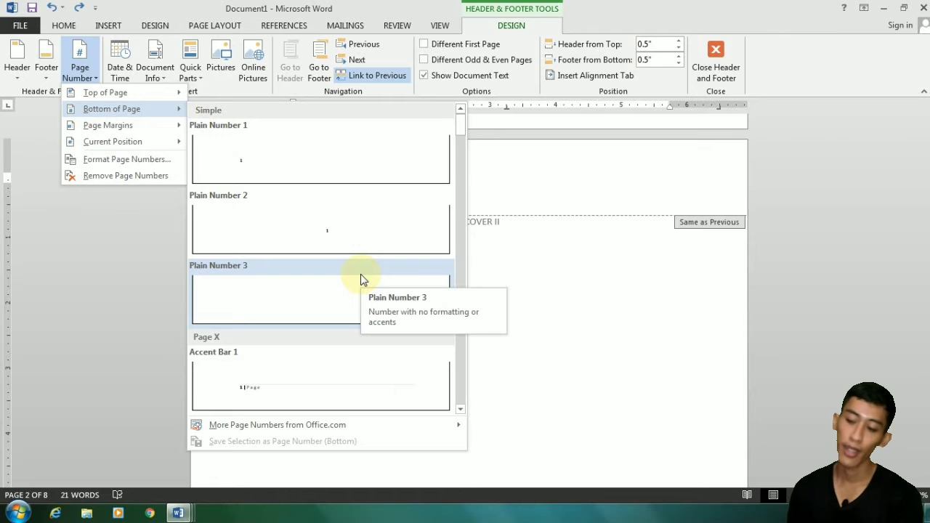
mouse_move(160, 100)
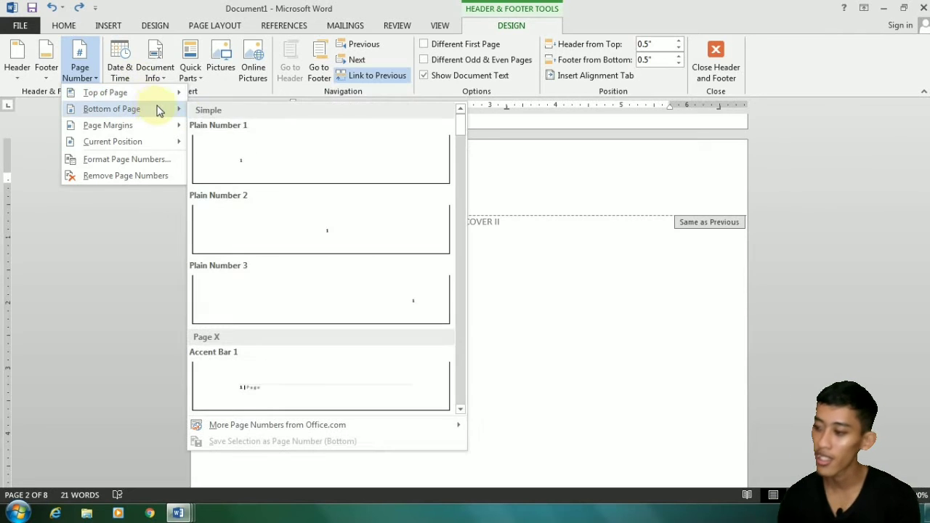
click(335, 229)
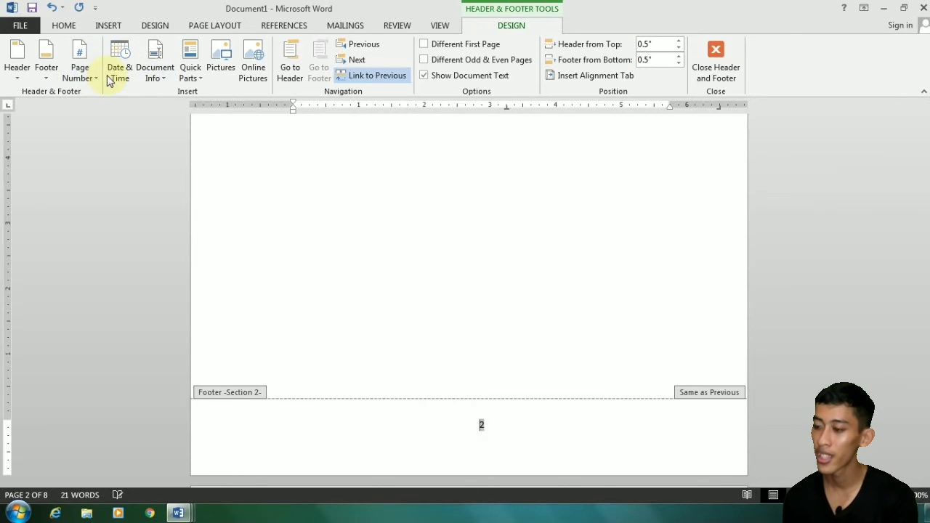
Format the COVER II section's page number as i, ii, iii, starting at ii
click(84, 77)
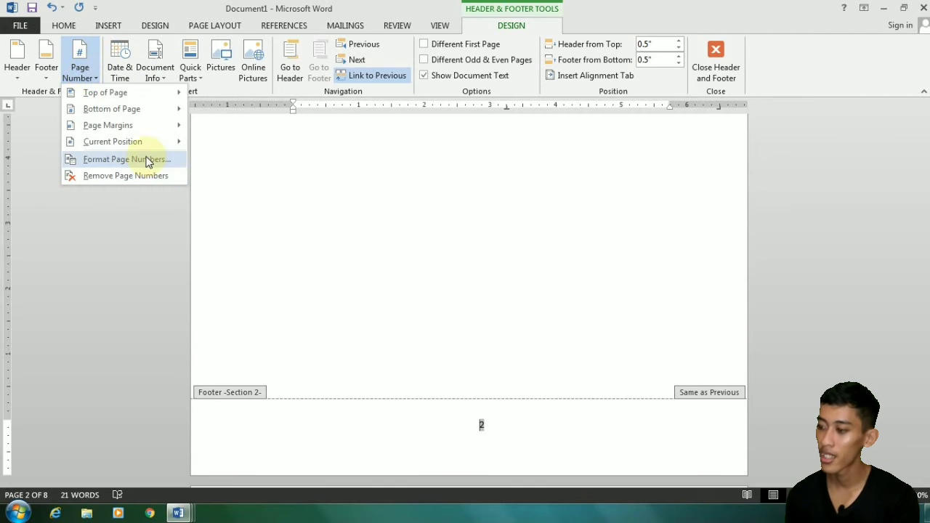
click(145, 161)
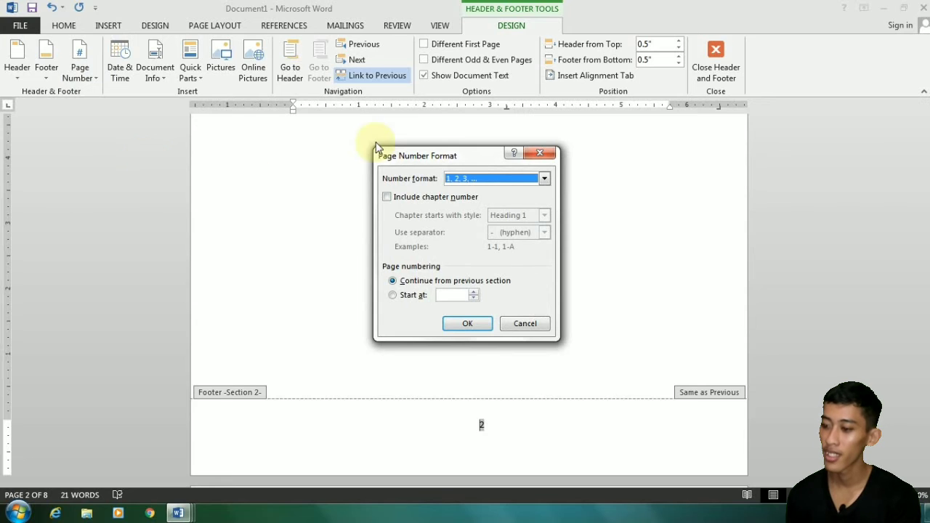
click(544, 179)
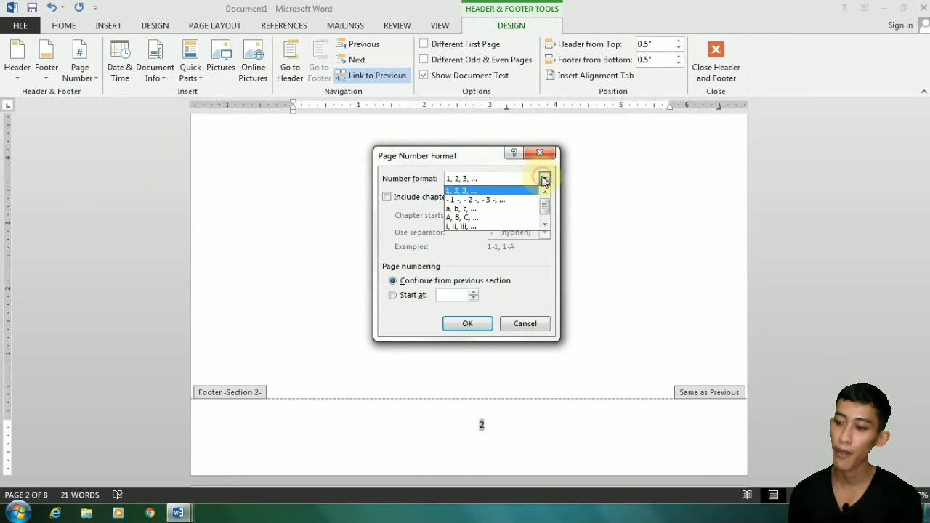
click(486, 226)
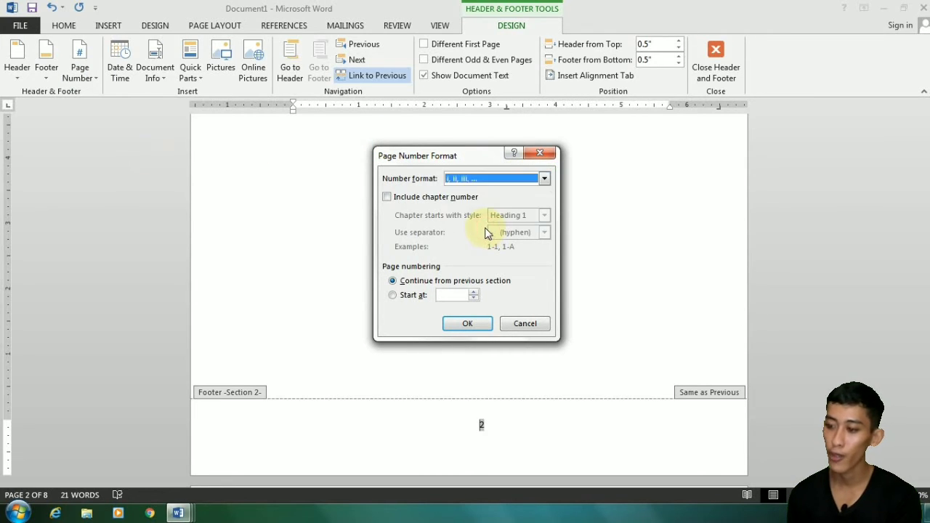
click(393, 295)
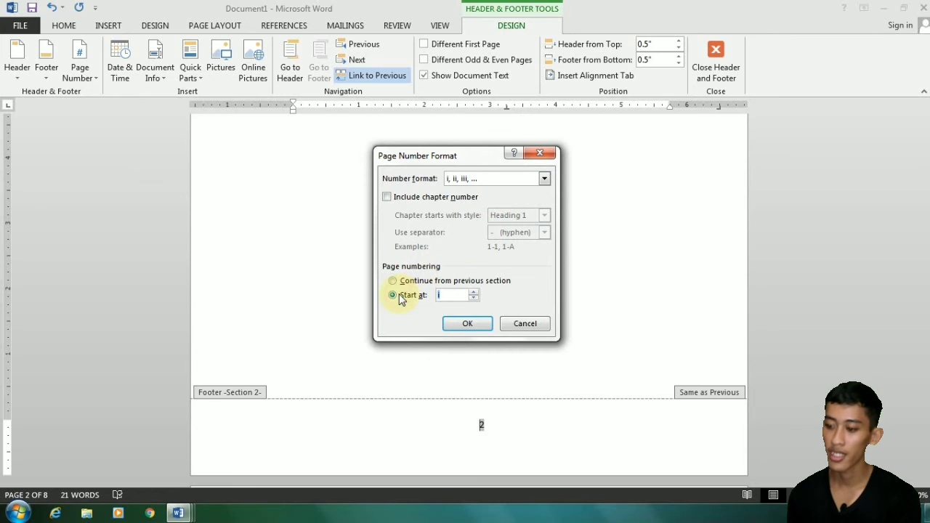
click(473, 293)
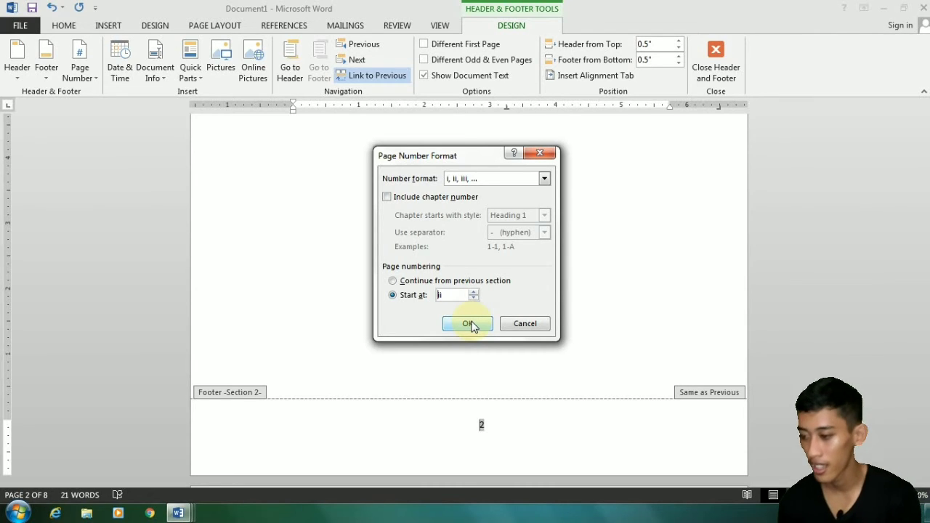
click(468, 324)
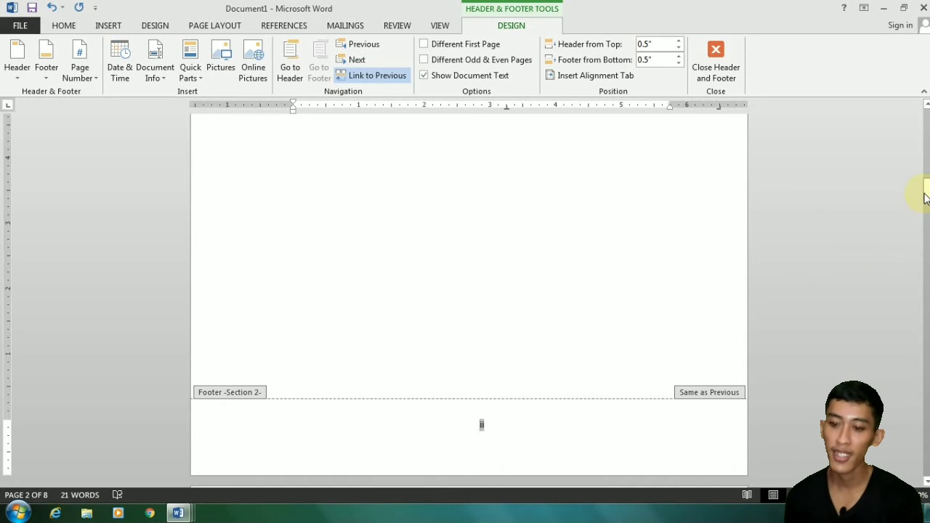
Try to remove the page number from the COVER I page's footer while the COVER II footer is still linked to it
drag(928, 186, 926, 158)
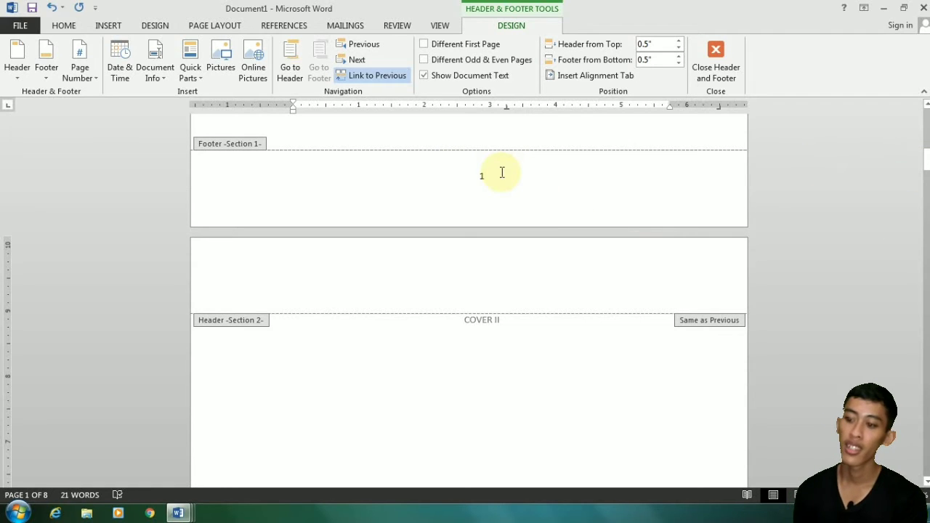
click(502, 172)
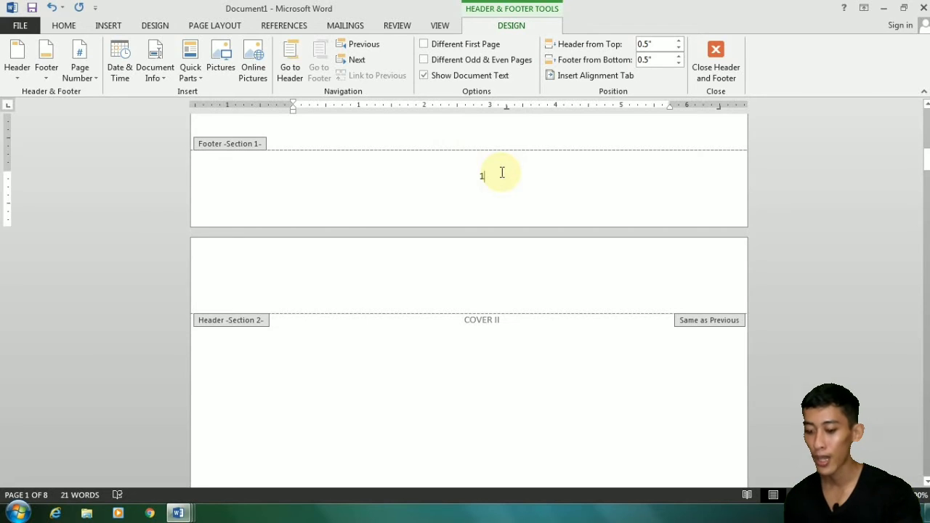
key(BackSpace)
key(BackSpace)
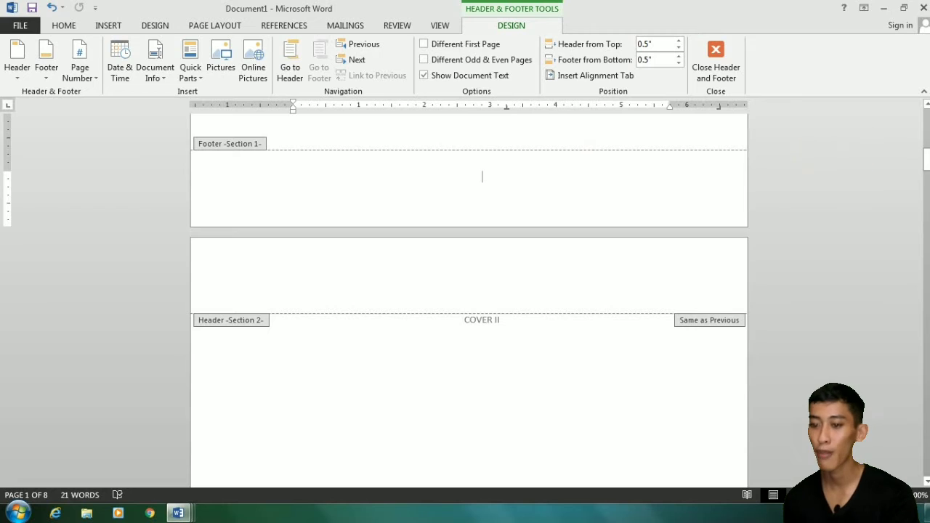
Reinsert the Plain Number 2 page number at the bottom of the COVER II page
drag(926, 160, 927, 201)
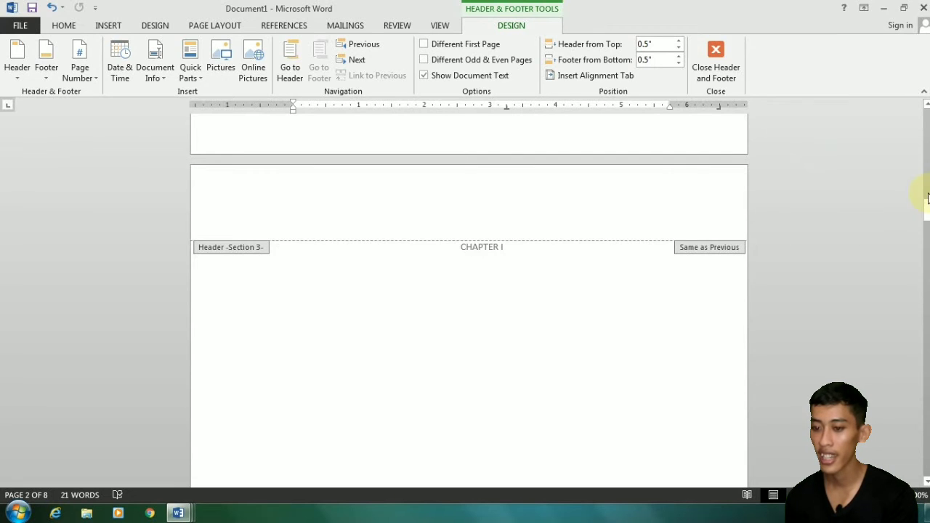
drag(927, 210, 927, 199)
click(510, 295)
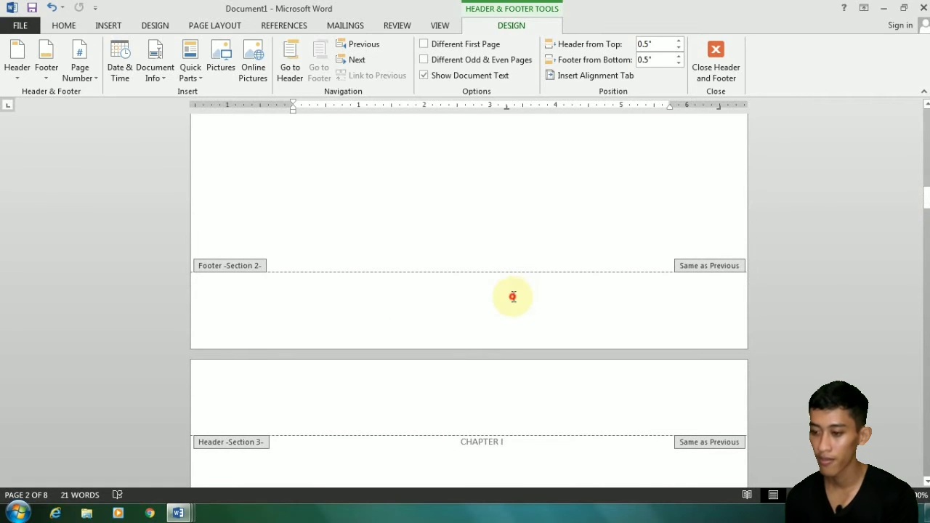
click(81, 73)
mouse_move(127, 109)
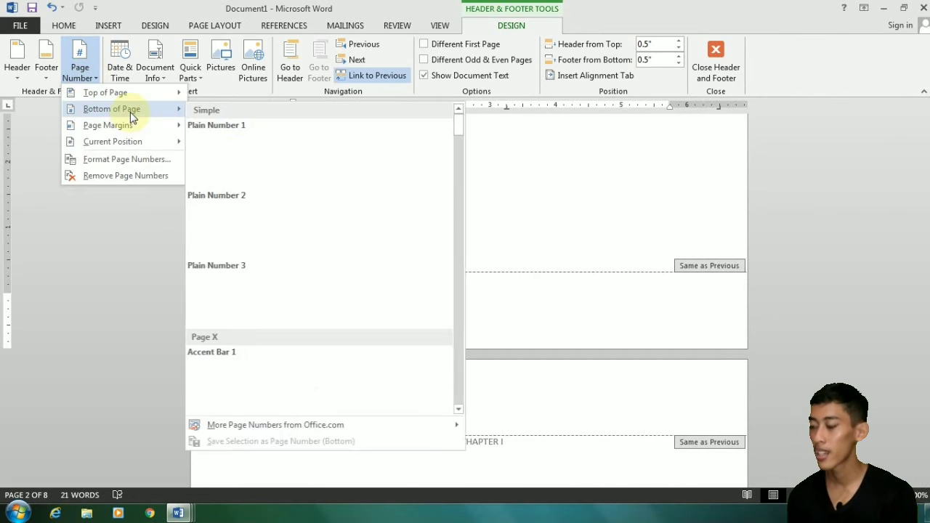
click(332, 255)
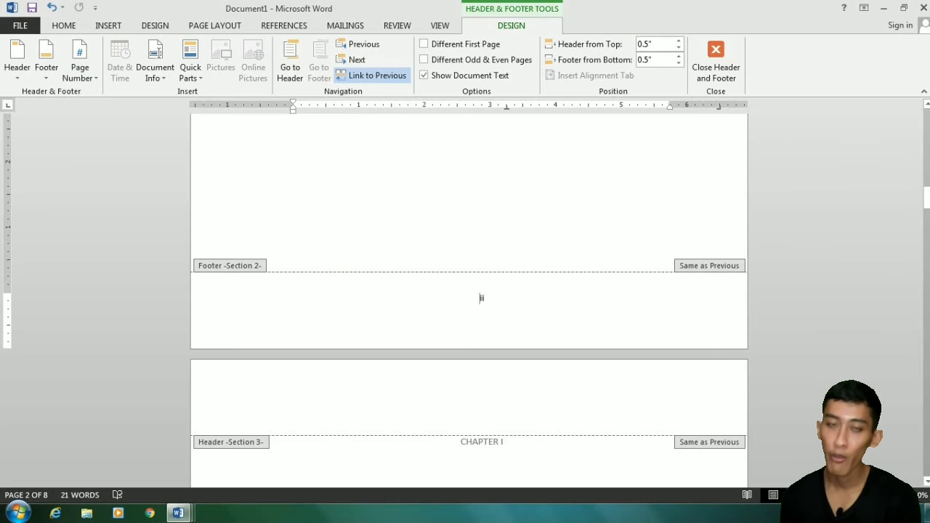
Check the COVER I footer and unlink the COVER II page's footer from the previous section
drag(926, 197, 925, 160)
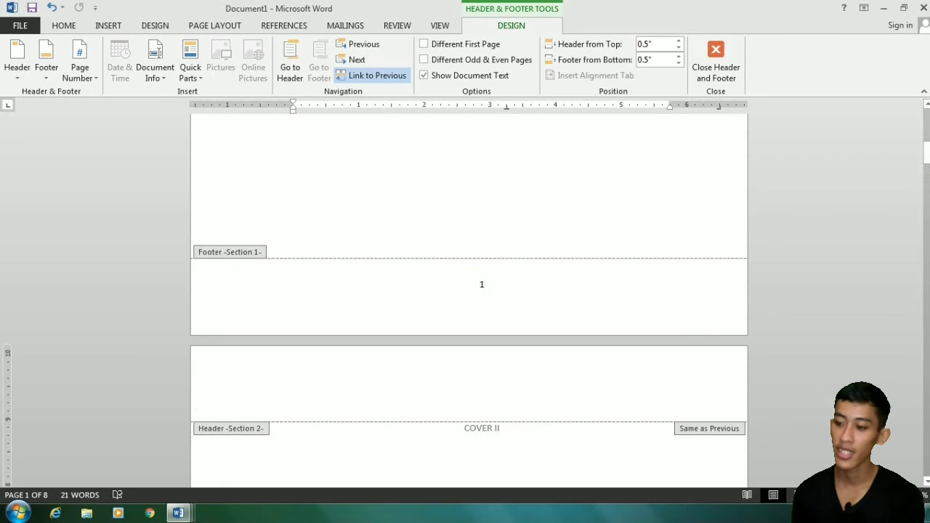
drag(926, 153, 926, 204)
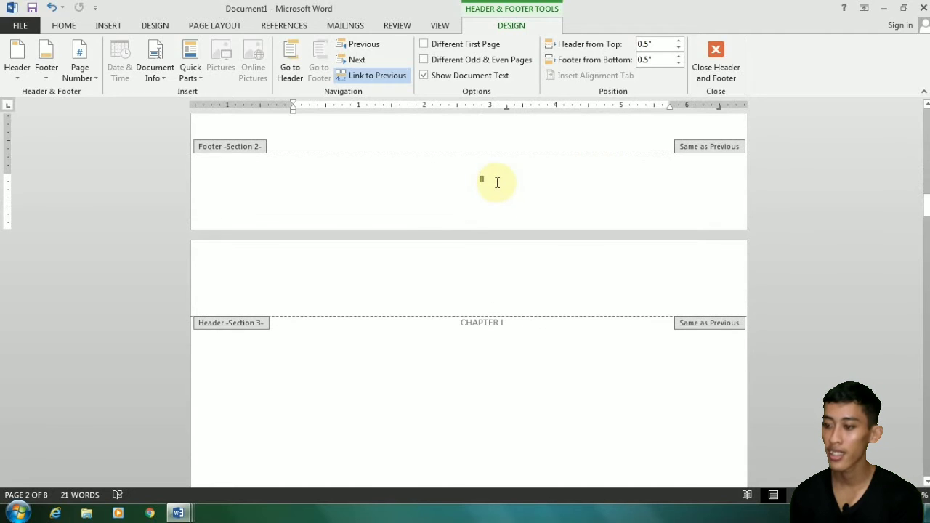
click(497, 181)
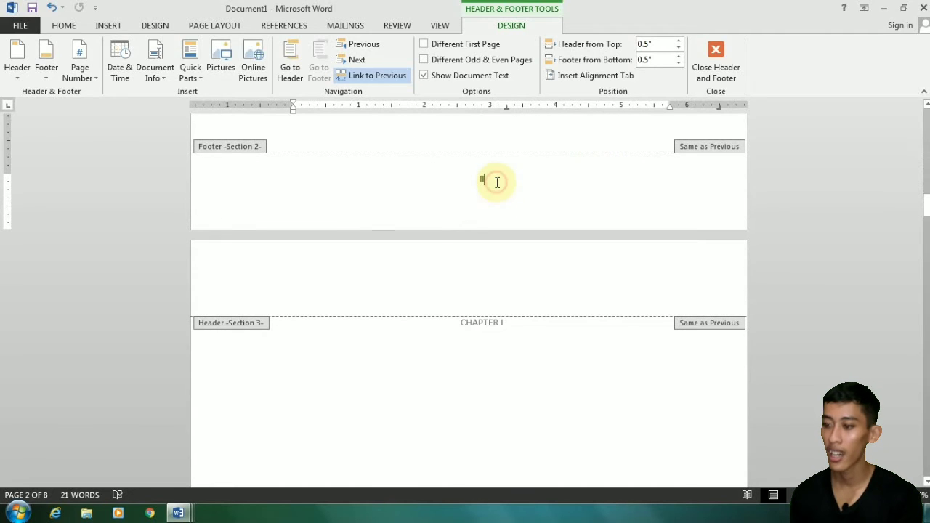
click(370, 82)
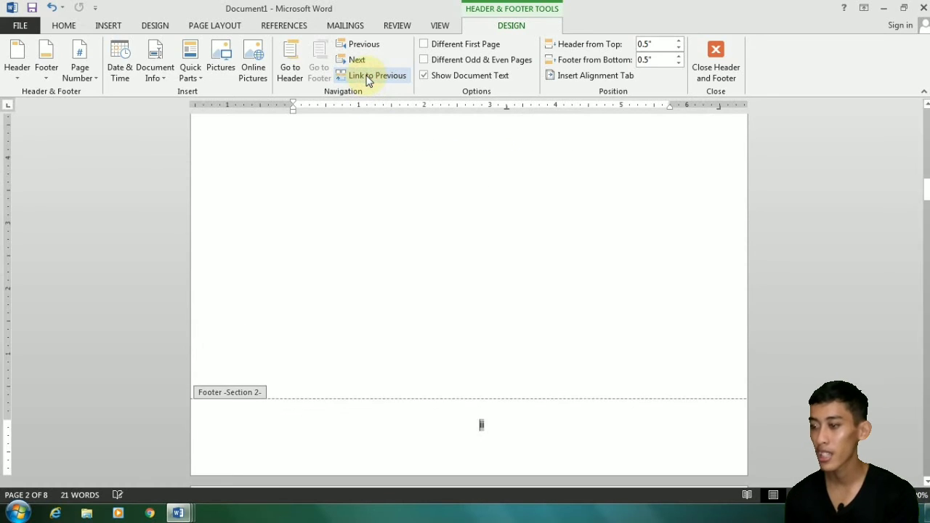
Delete the page number from the COVER I page's footer
drag(927, 190, 926, 153)
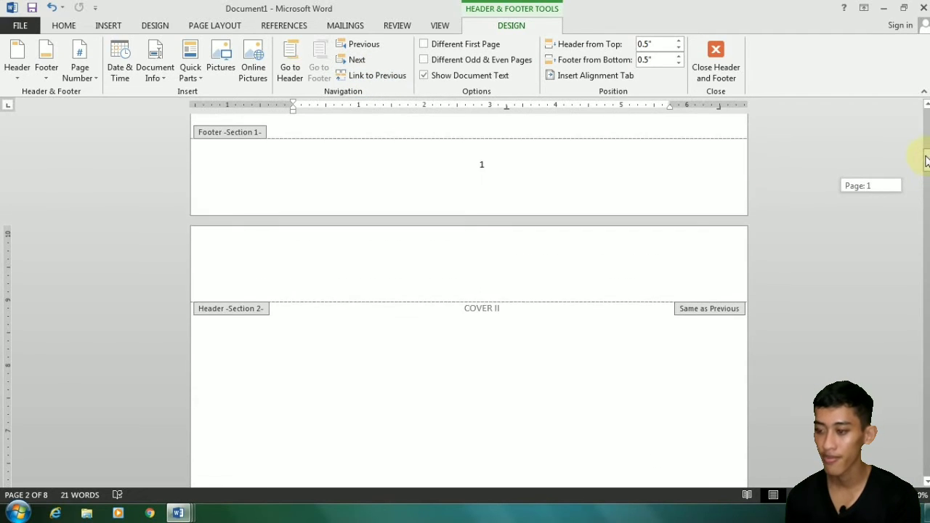
click(490, 211)
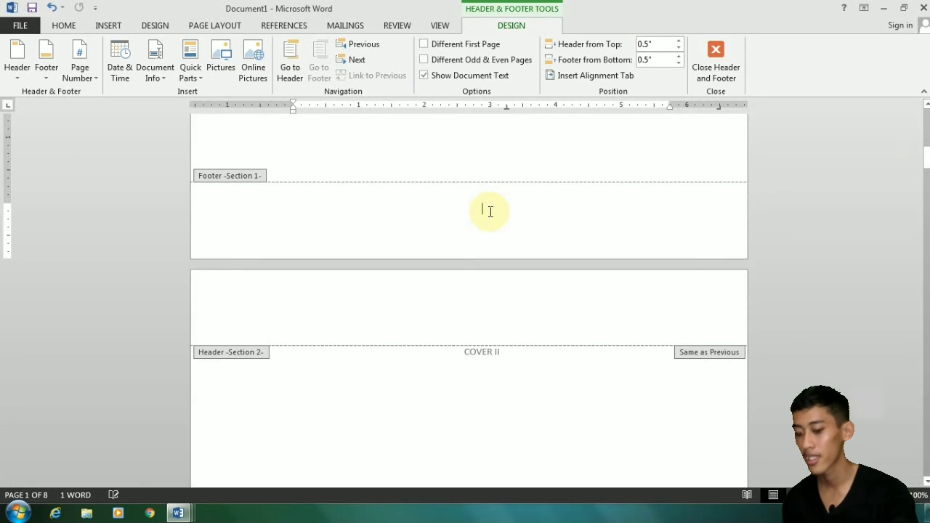
key(BackSpace)
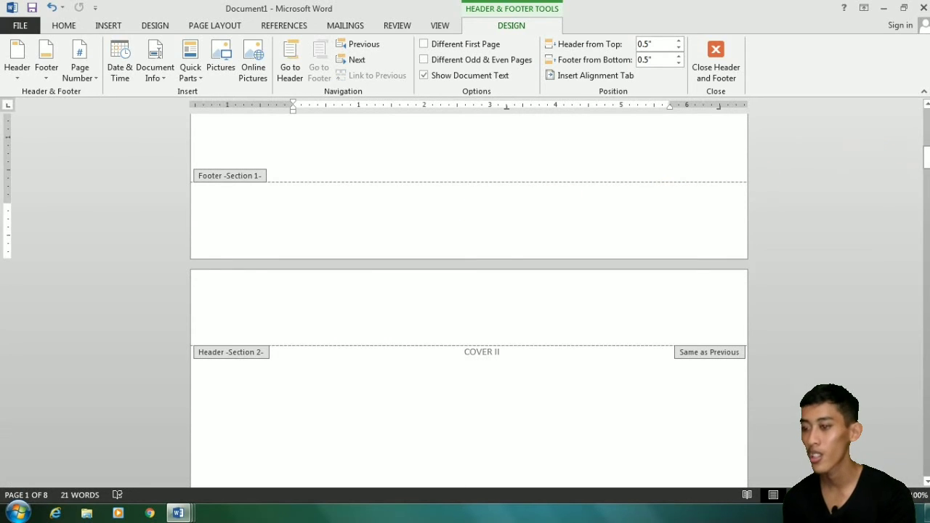
mouse_move(927, 157)
mouse_down()
mouse_move(928, 198)
mouse_move(916, 143)
mouse_up()
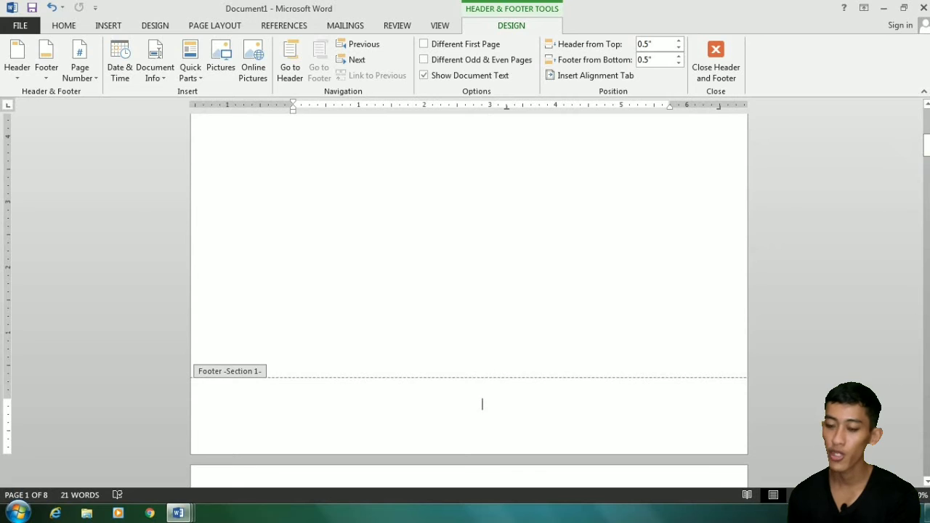
Unlink the footer of the CHAPTER I page from the previous section
drag(927, 144, 927, 213)
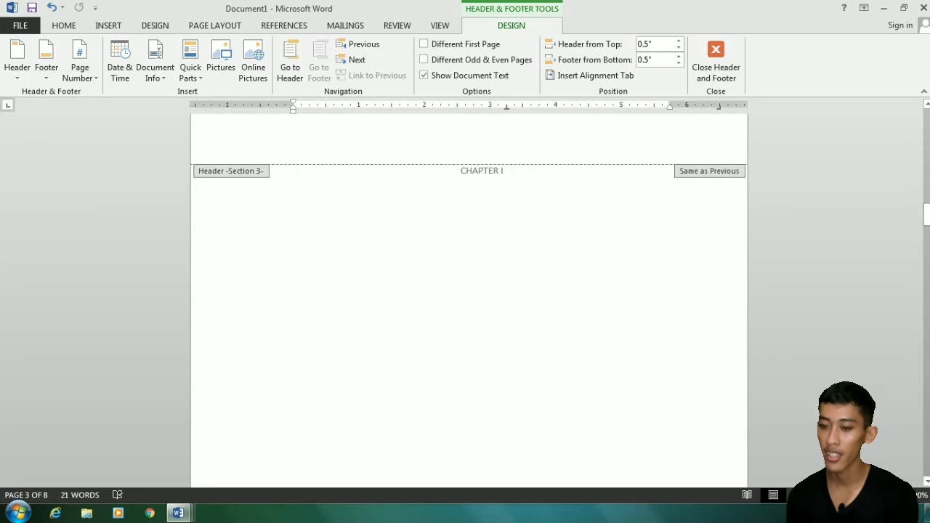
drag(927, 215, 928, 232)
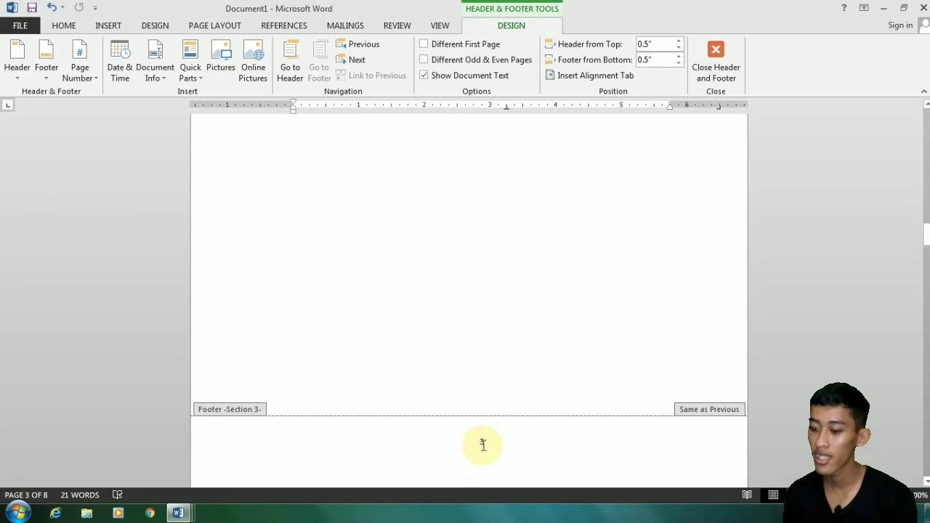
click(483, 445)
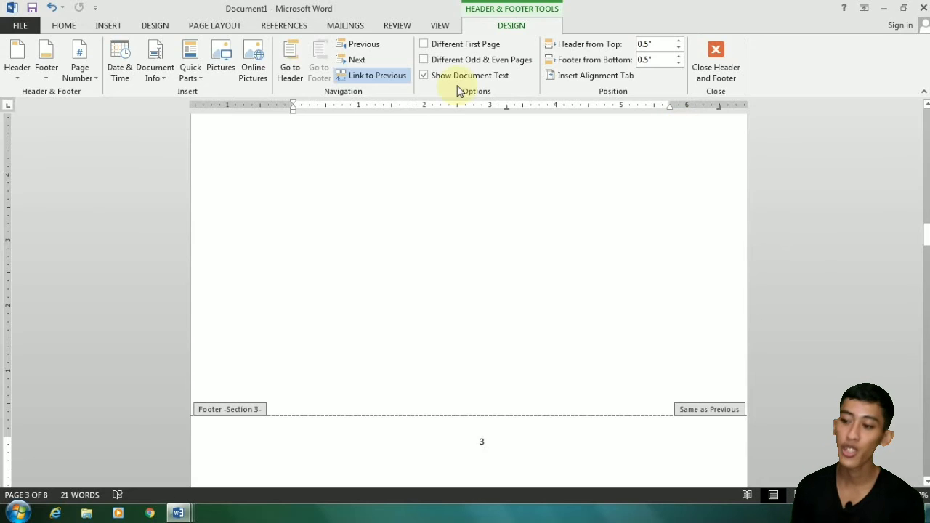
click(387, 75)
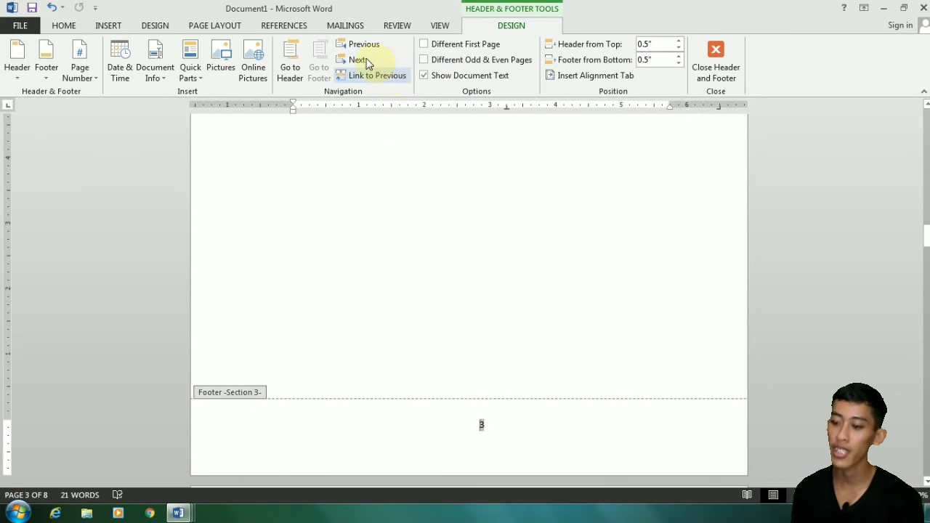
Set the page numbering of the CHAPTER I section to start at 1
click(81, 84)
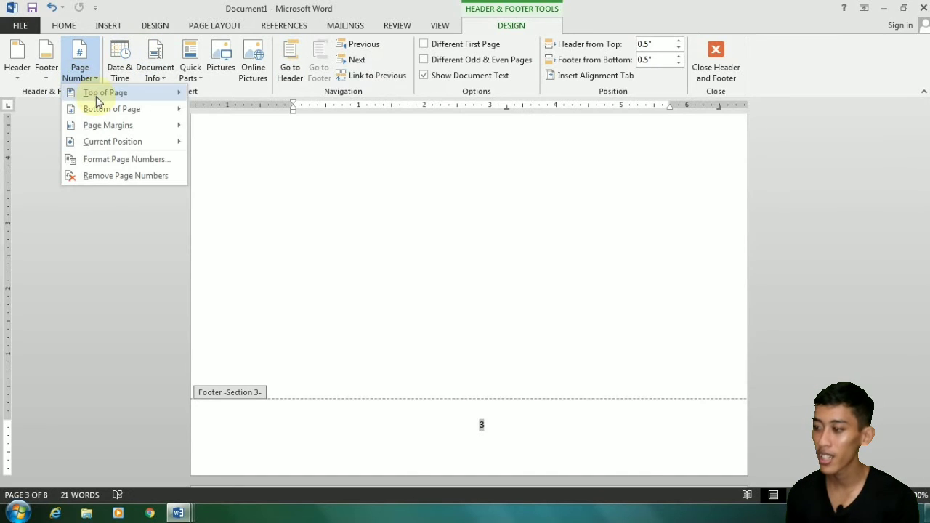
click(125, 159)
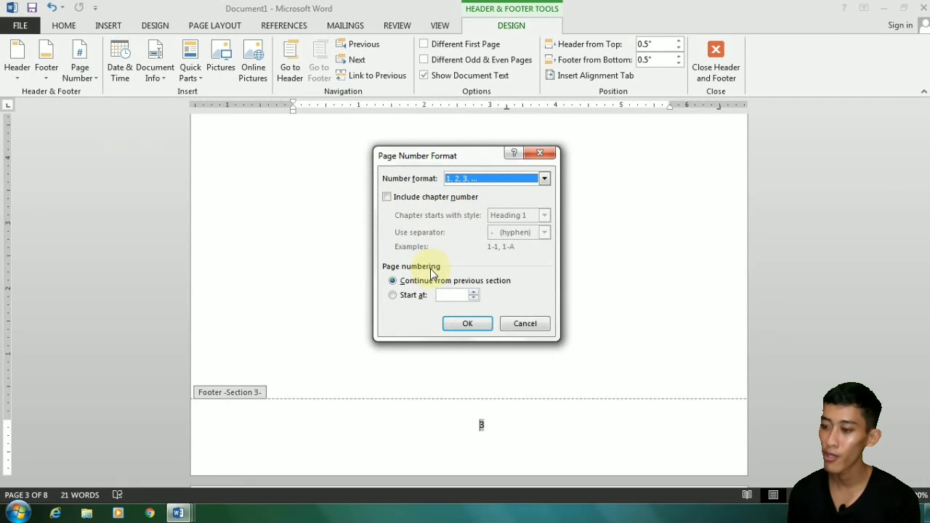
click(391, 298)
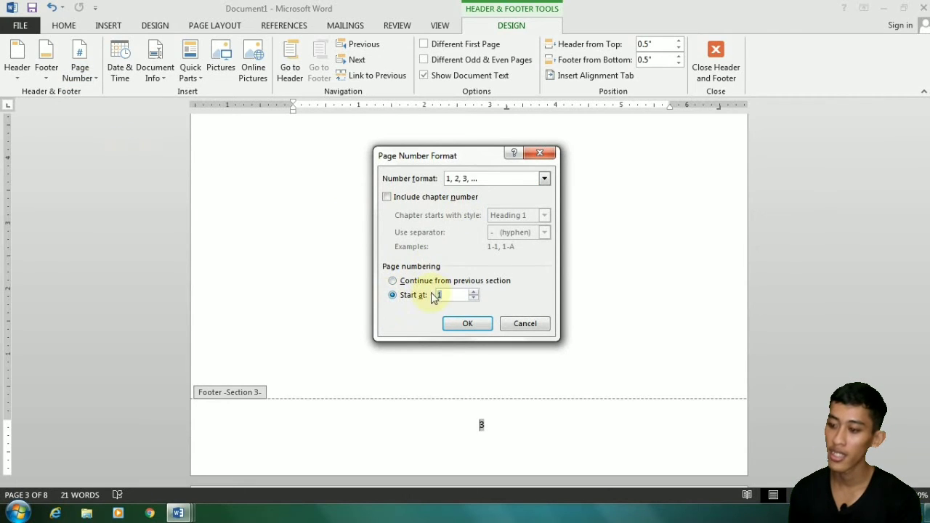
click(470, 324)
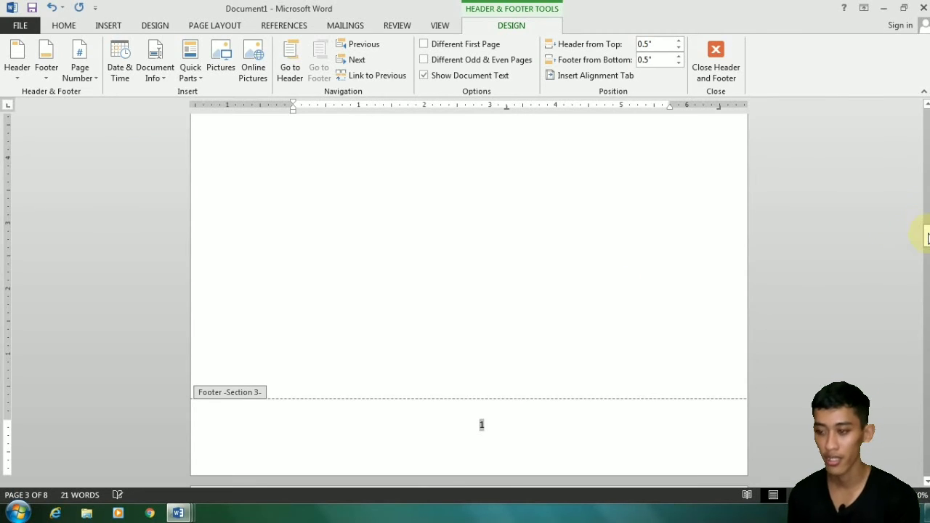
Unlink the Section 4 footer, on the page after CHAPTER I, from the previous section and delete its page number
drag(927, 233, 923, 202)
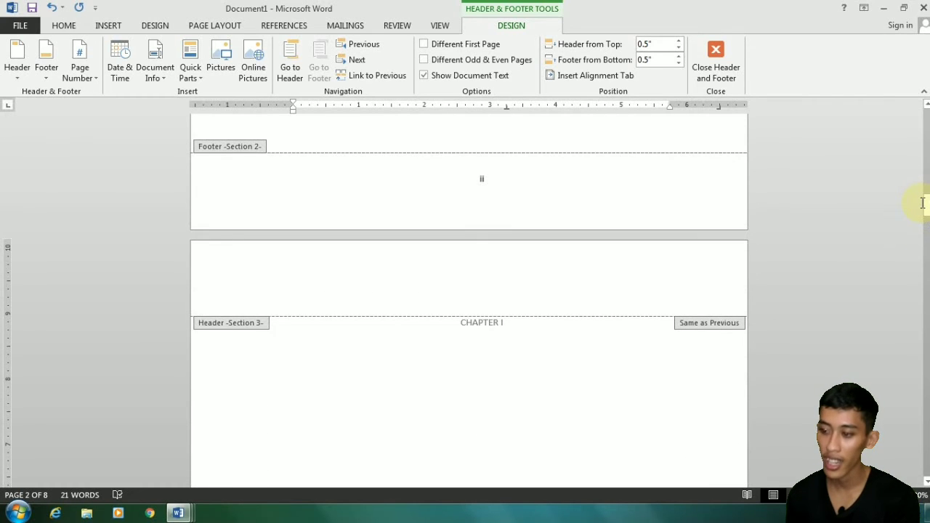
drag(927, 205, 927, 205)
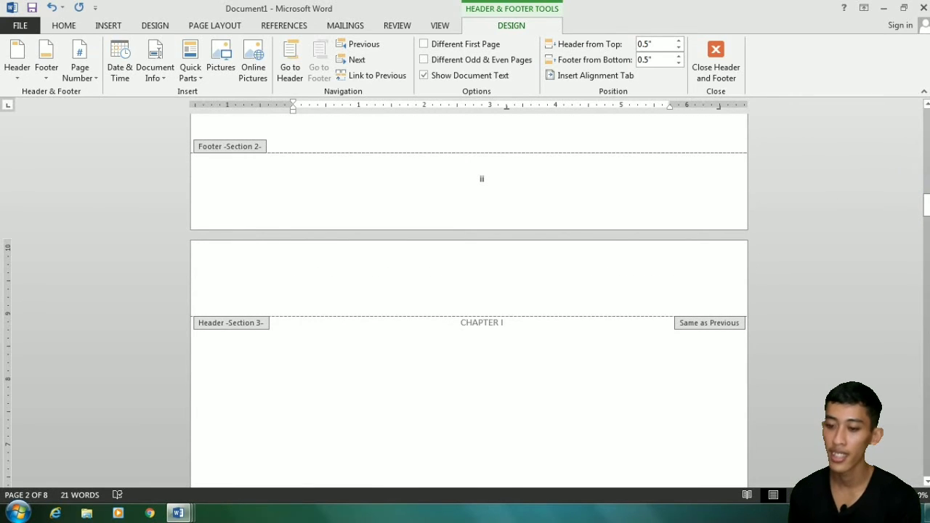
drag(927, 205, 928, 249)
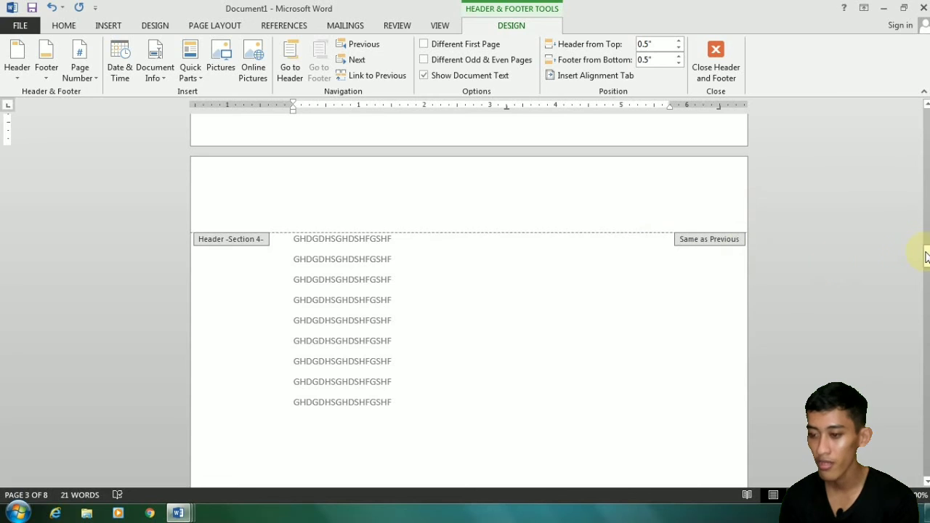
drag(927, 256, 928, 293)
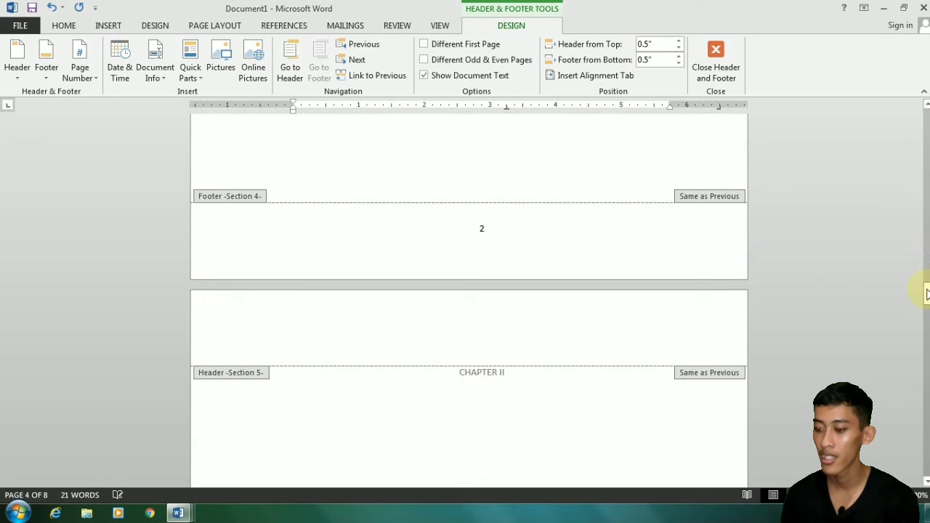
click(622, 226)
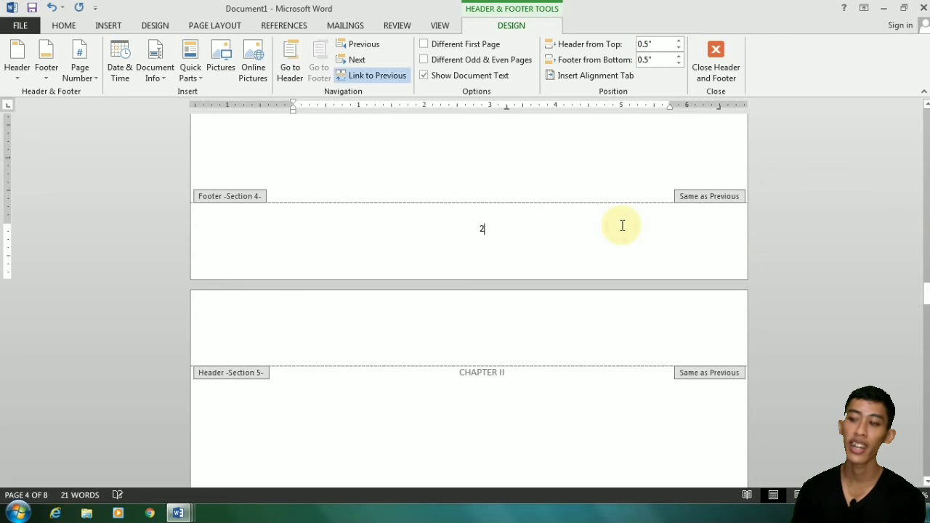
click(388, 81)
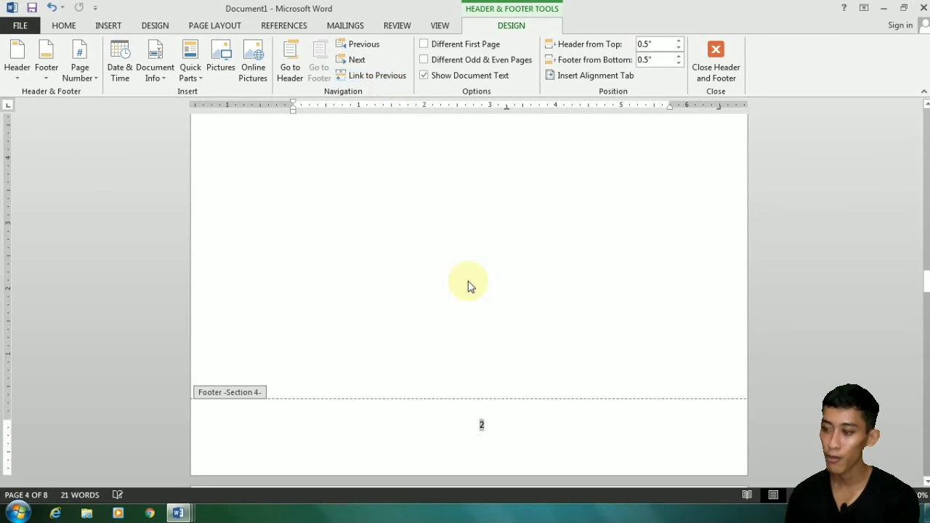
double_click(484, 424)
key(Delete)
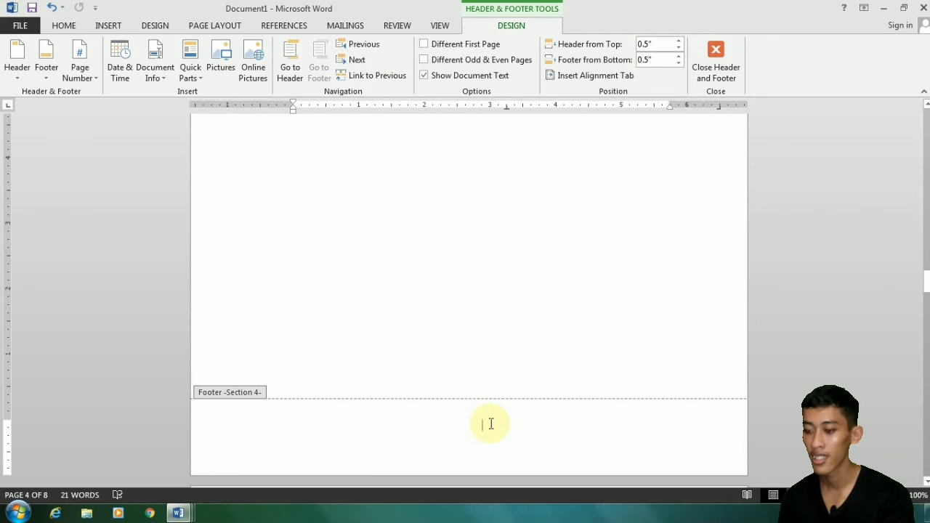
Insert a Plain Number 3 page number at the top of the Section 4 page
click(84, 74)
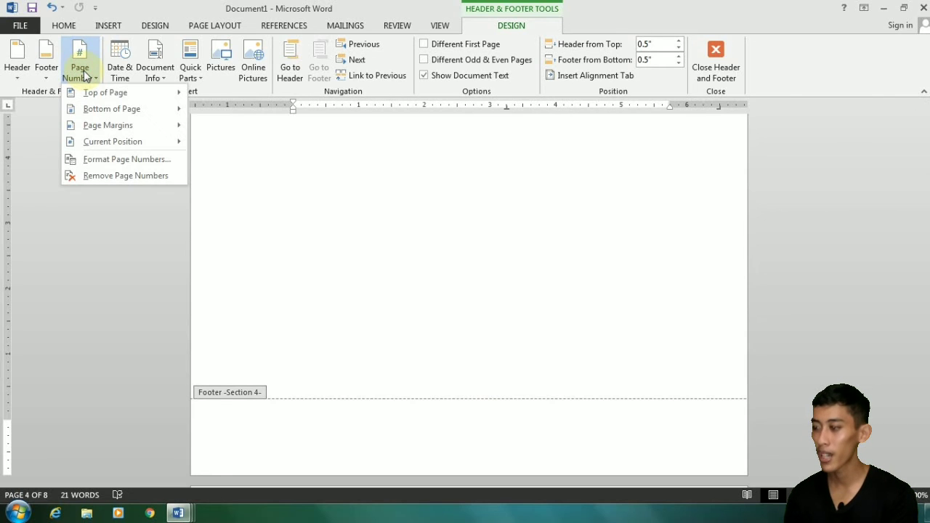
mouse_move(119, 92)
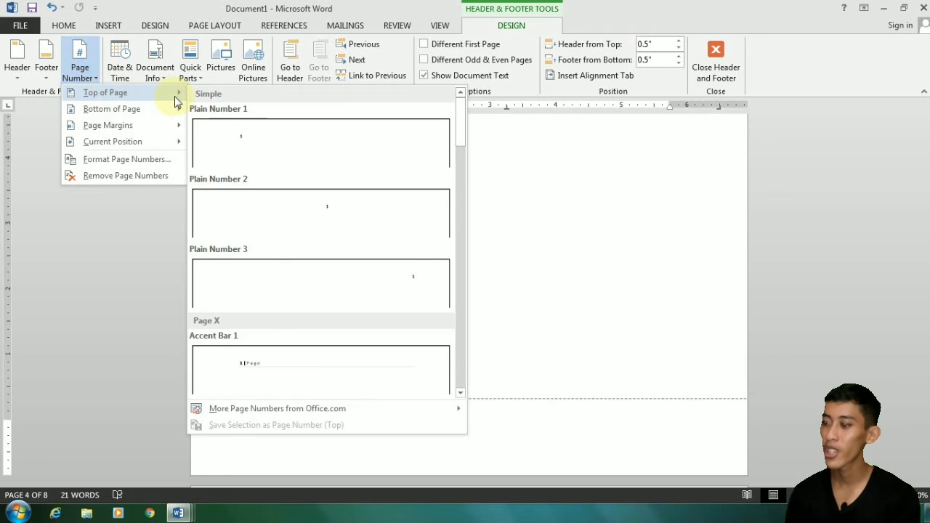
click(346, 272)
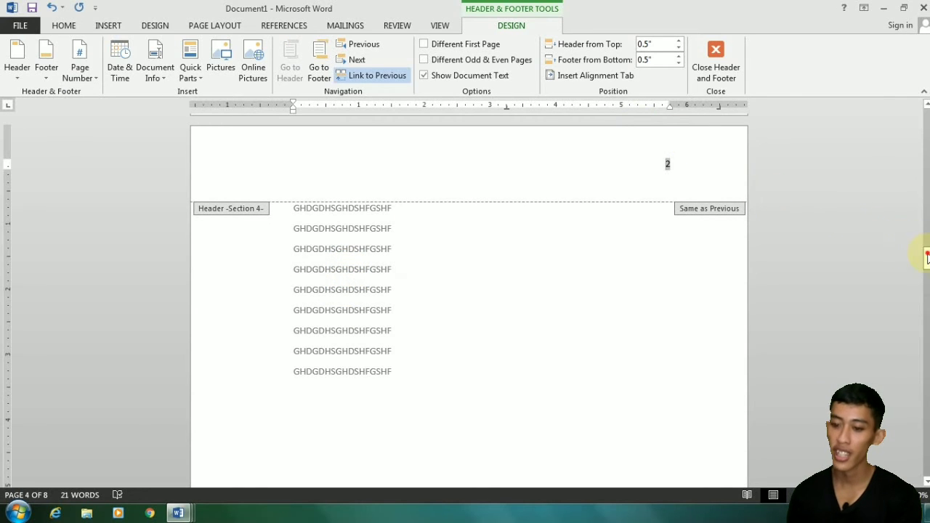
Unlink the CHAPTER II page's header from the previous section and delete the page number in it
drag(927, 256, 928, 249)
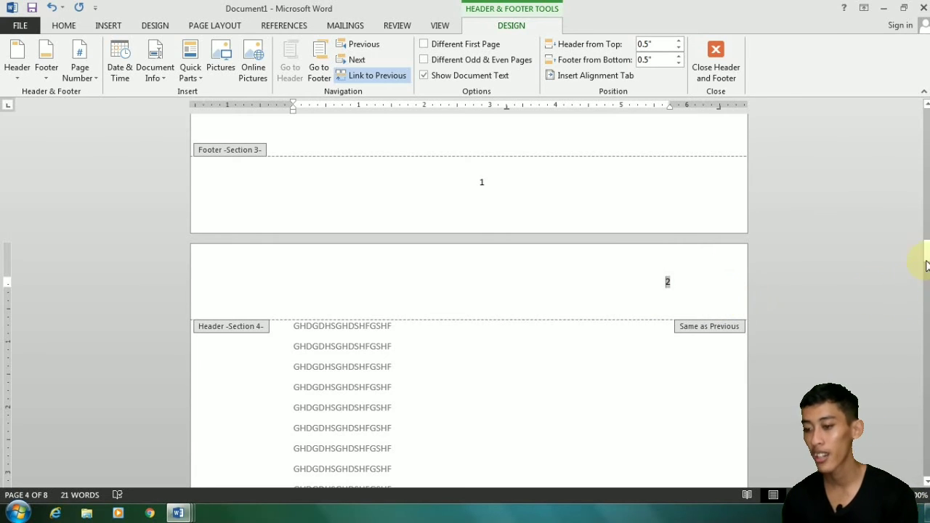
drag(928, 254, 927, 295)
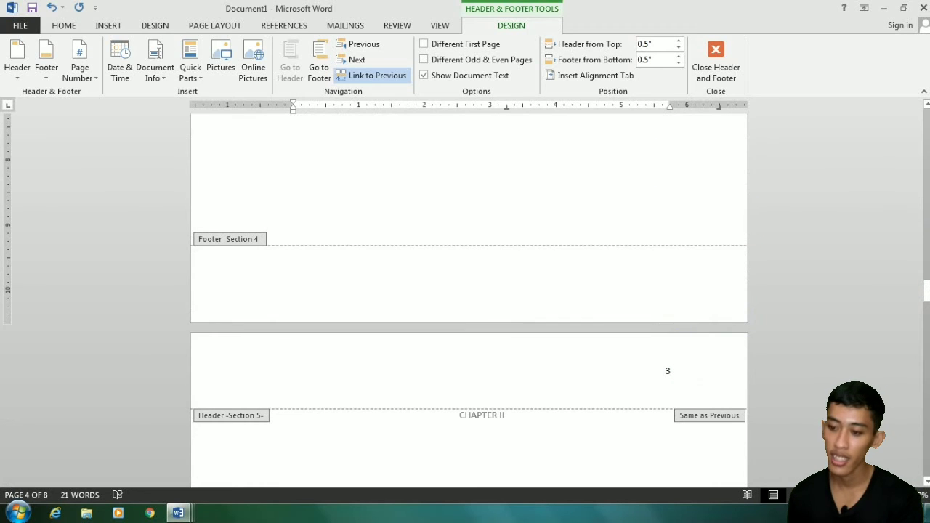
mouse_move(927, 290)
mouse_down()
mouse_move(922, 257)
mouse_move(923, 305)
mouse_up()
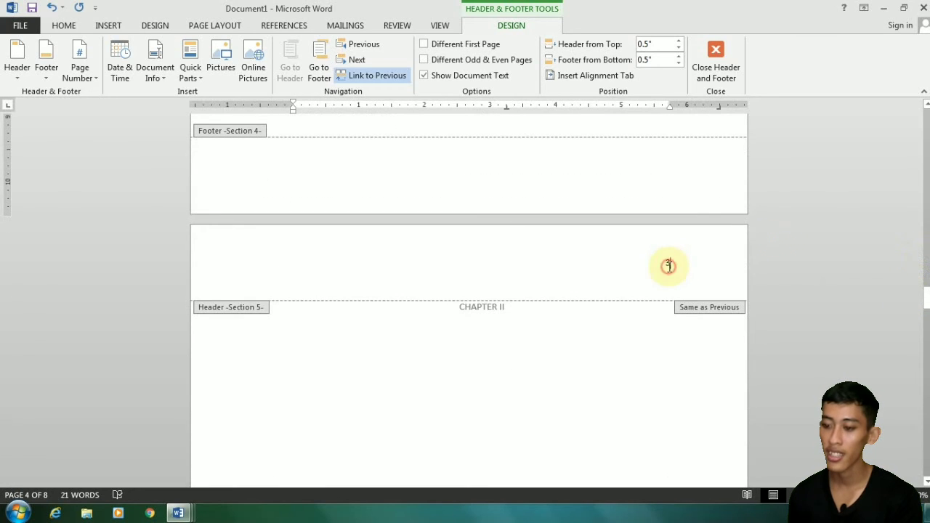
click(669, 266)
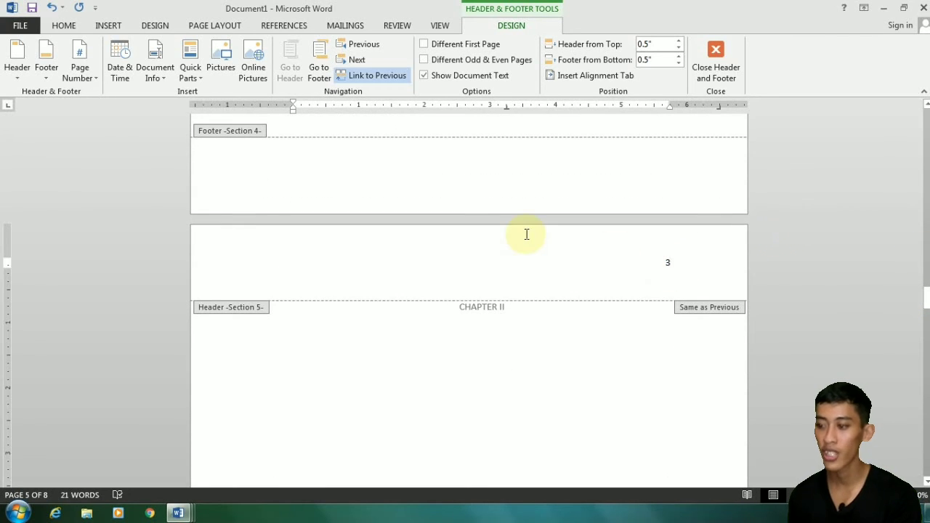
click(378, 76)
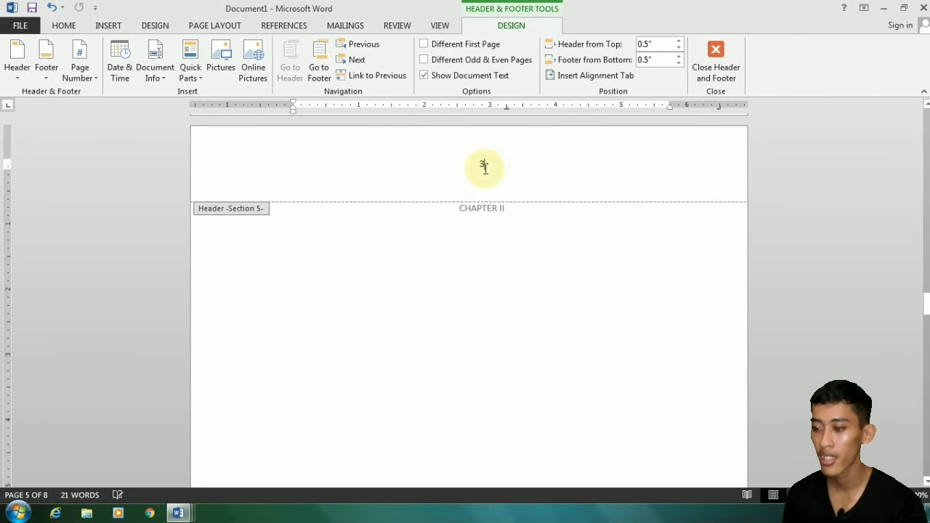
double_click(482, 165)
key(Delete)
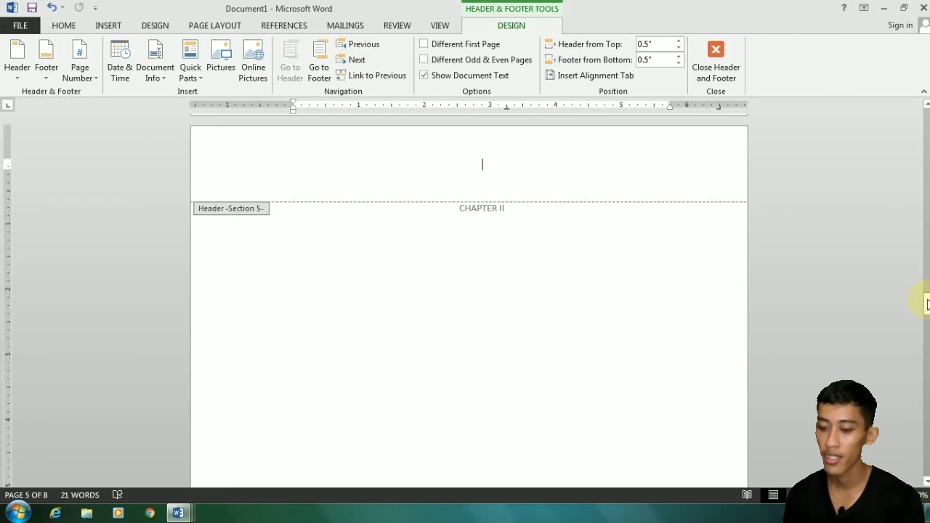
Insert a Plain Number 2 page number at the bottom of the CHAPTER II page
drag(927, 304, 927, 345)
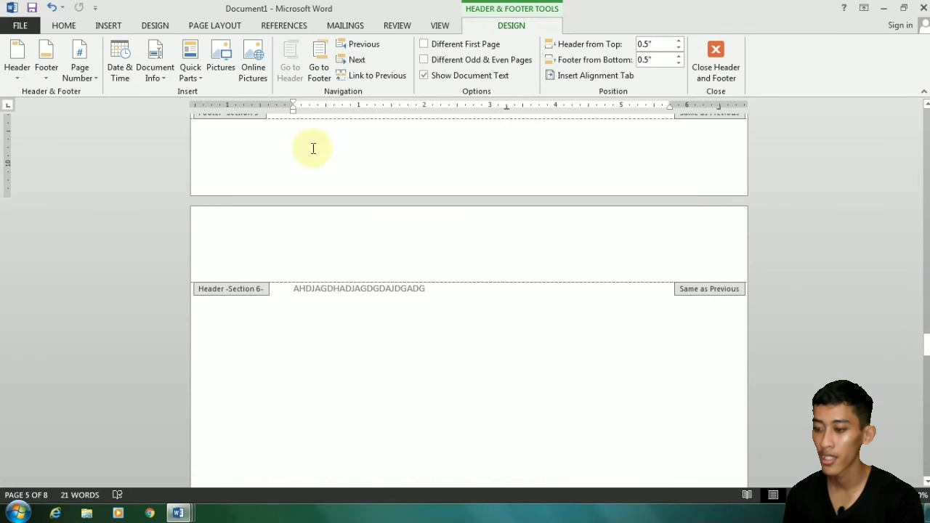
click(88, 67)
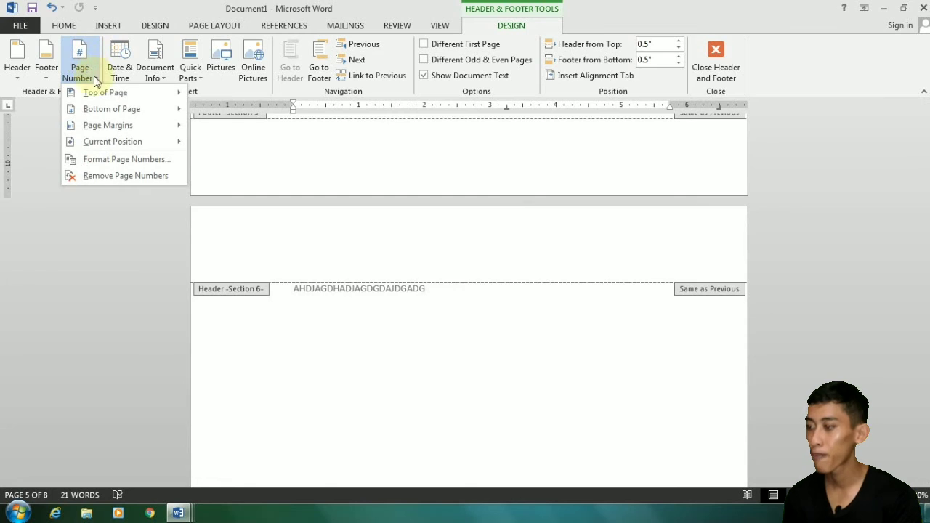
mouse_move(127, 111)
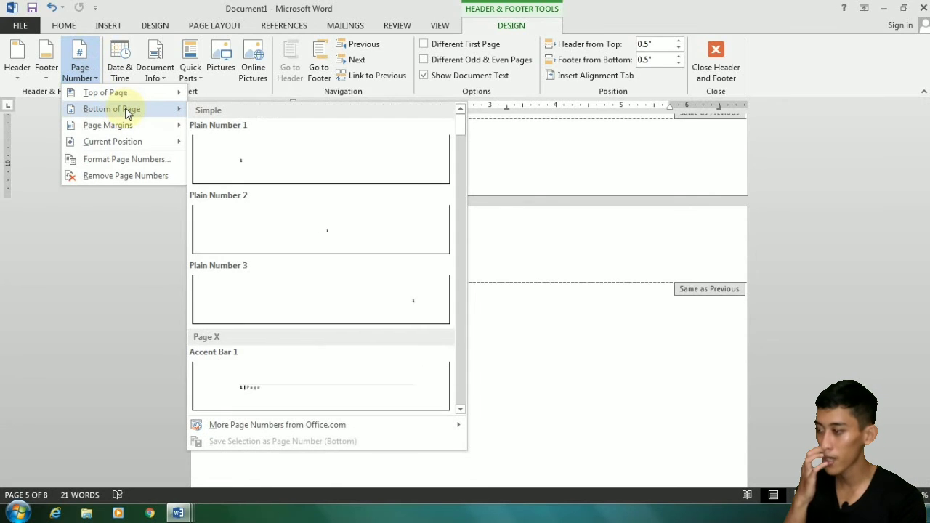
click(278, 230)
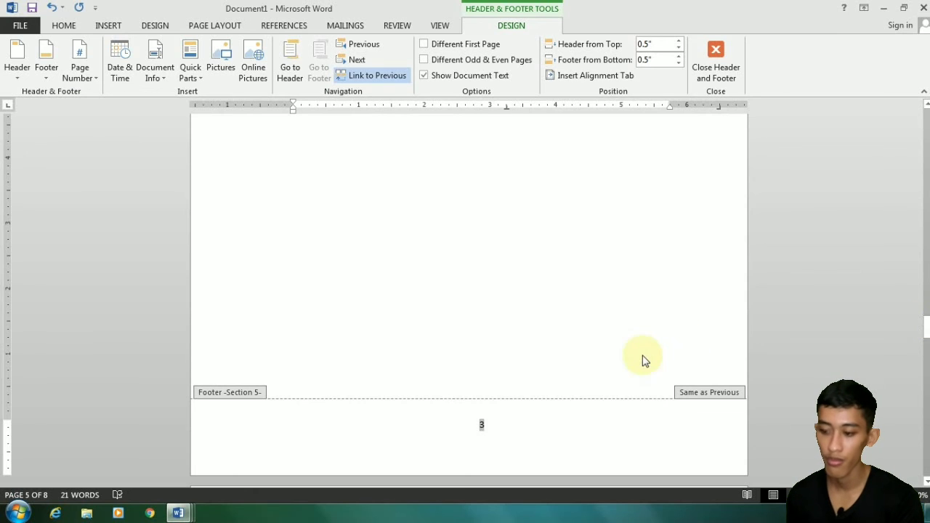
drag(927, 327, 926, 324)
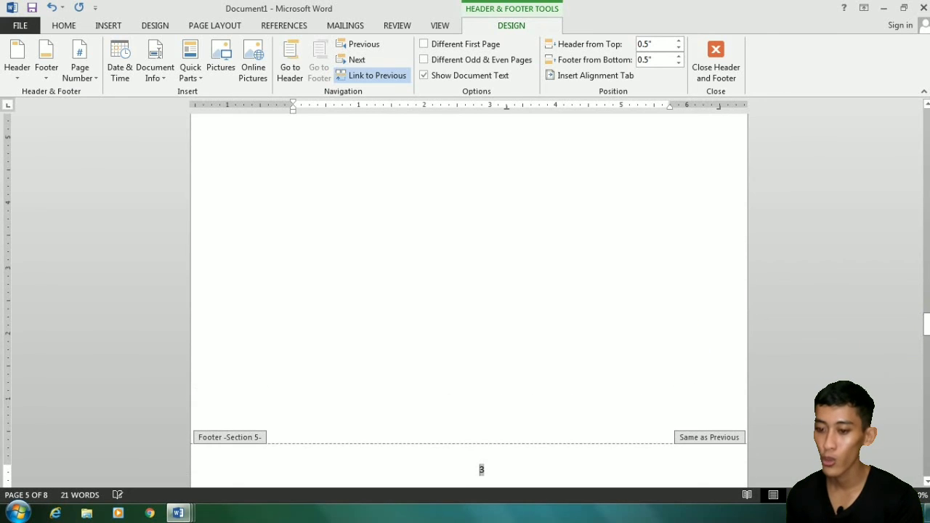
Unlink the Section 6 footer, on the page after CHAPTER II, from the previous section and delete its page number
click(221, 26)
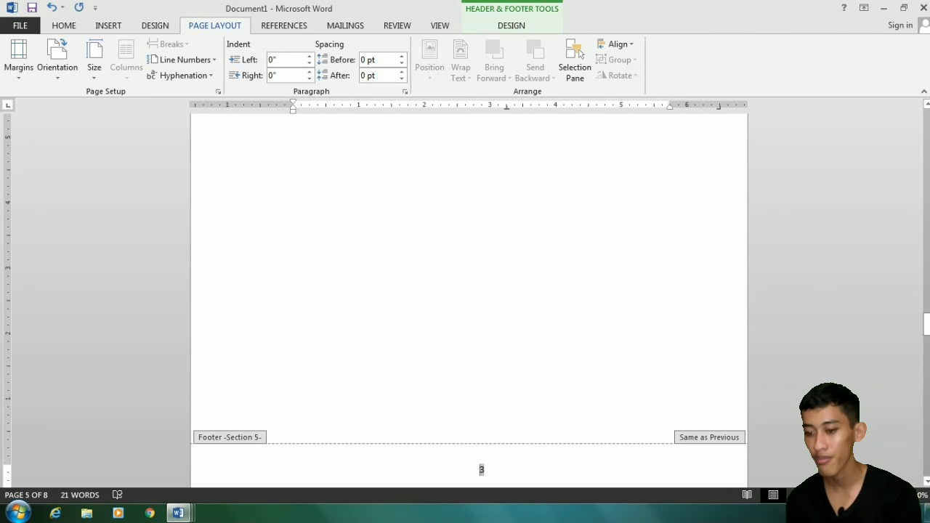
drag(926, 321, 926, 337)
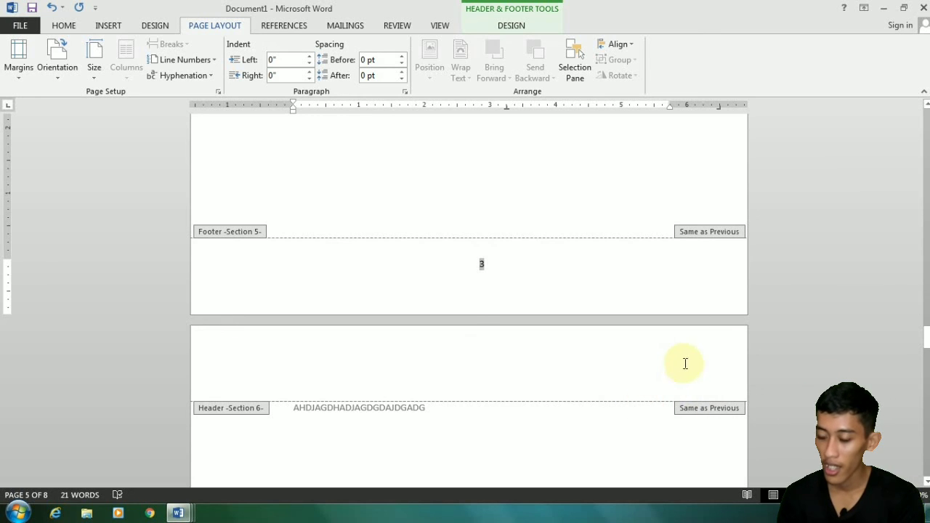
drag(926, 335, 927, 396)
click(494, 156)
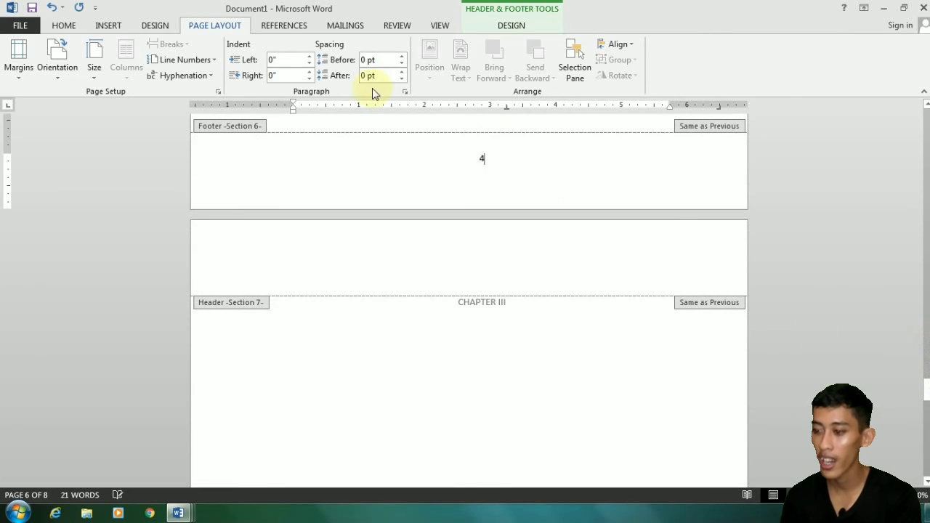
click(509, 29)
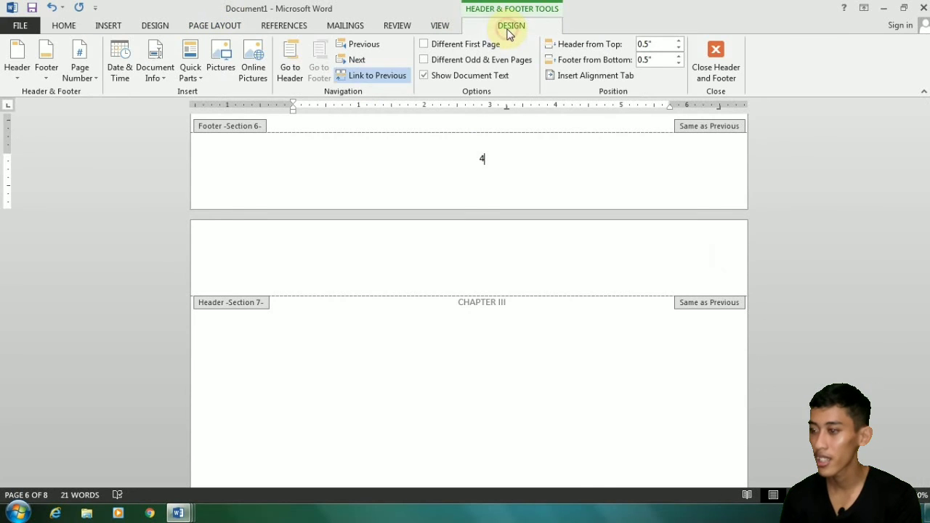
click(352, 76)
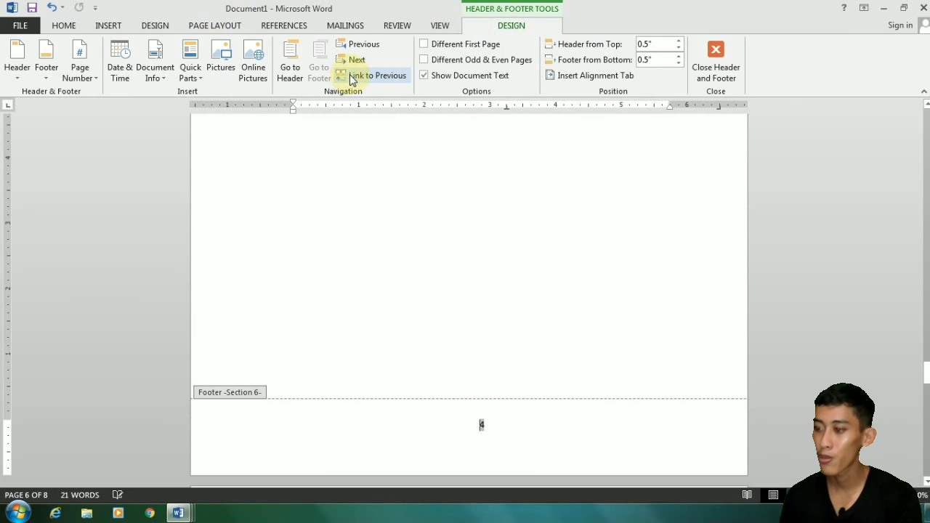
click(507, 422)
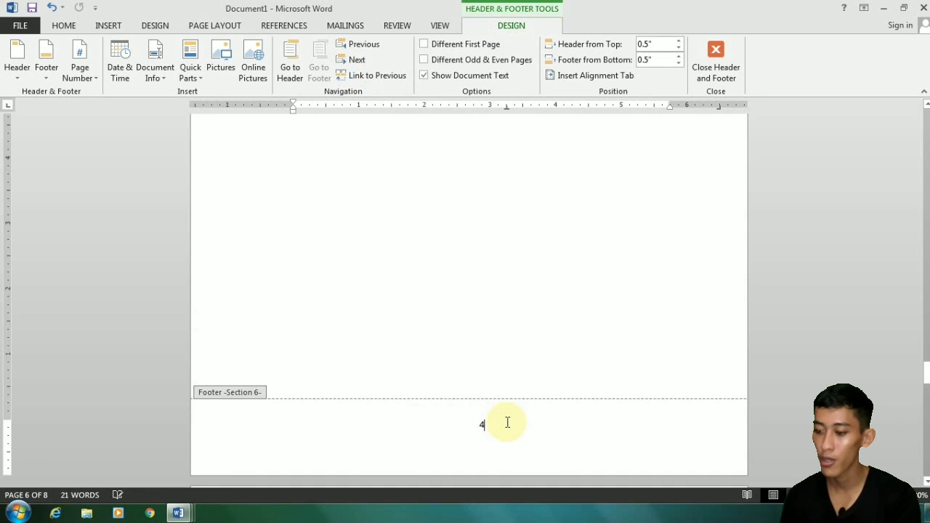
key(BackSpace)
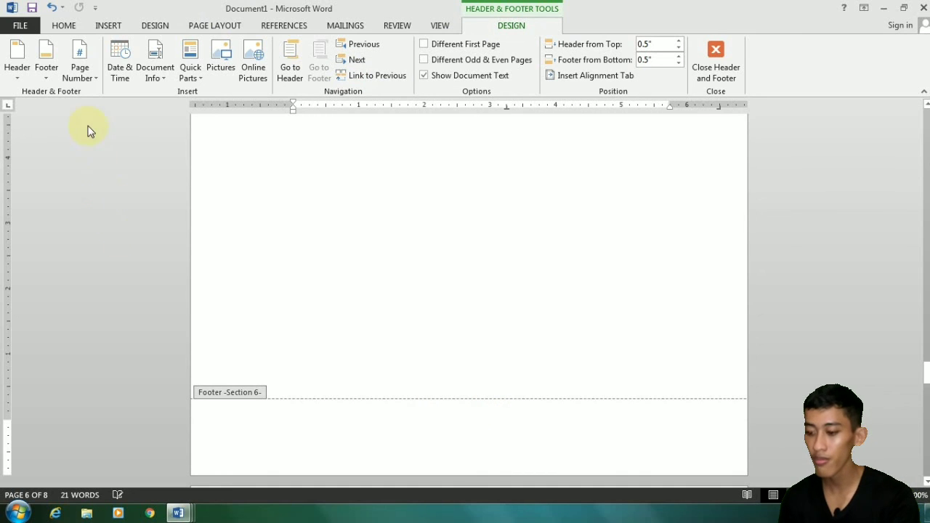
Insert a Plain Number 3 page number at the top of the Section 6 page
click(78, 73)
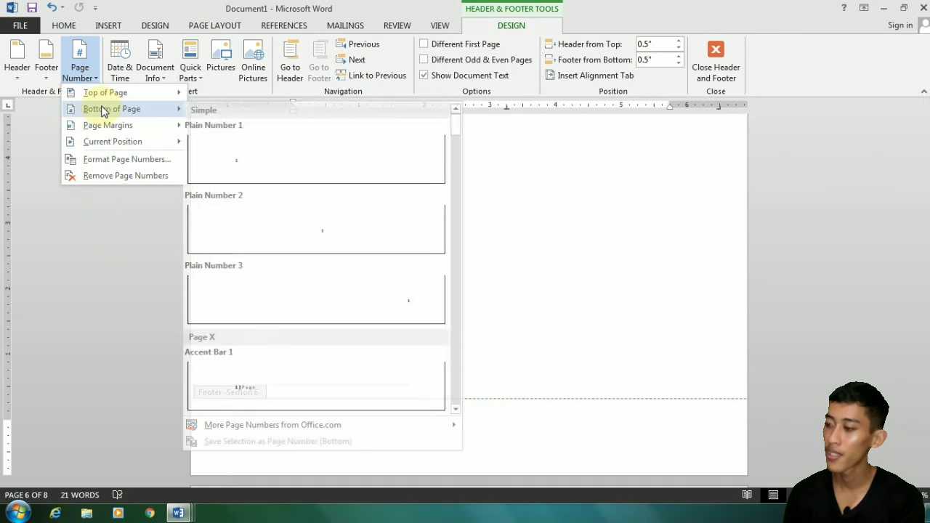
mouse_move(106, 93)
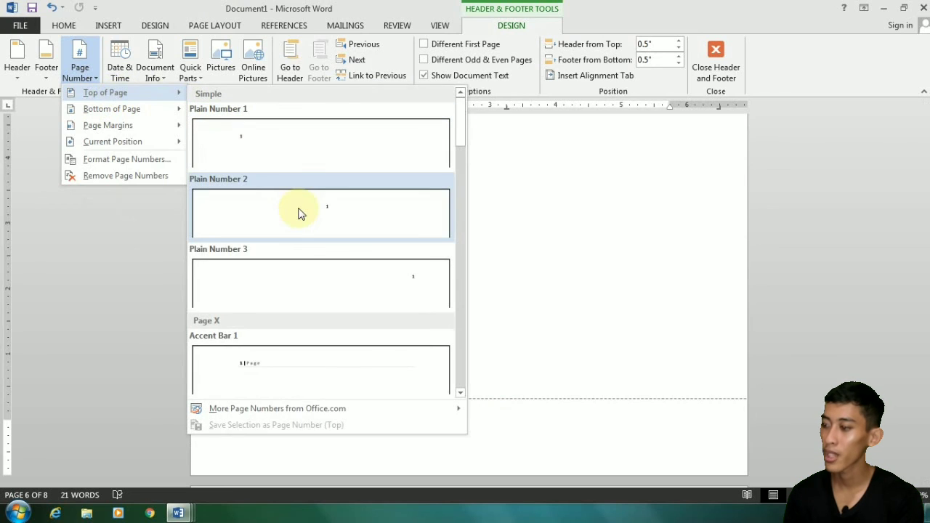
click(327, 255)
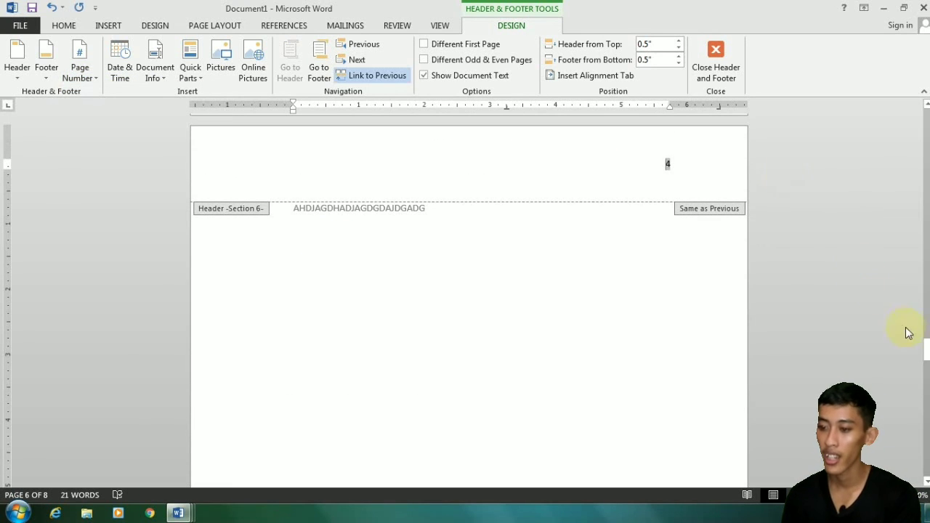
Unlink the CHAPTER III page's header from the previous section and delete the page number in it
drag(926, 348, 927, 393)
click(678, 194)
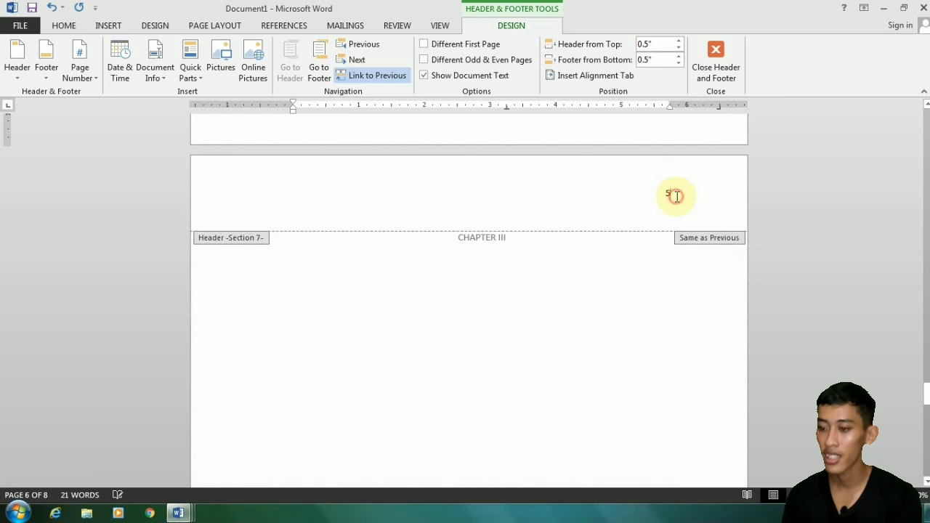
click(370, 75)
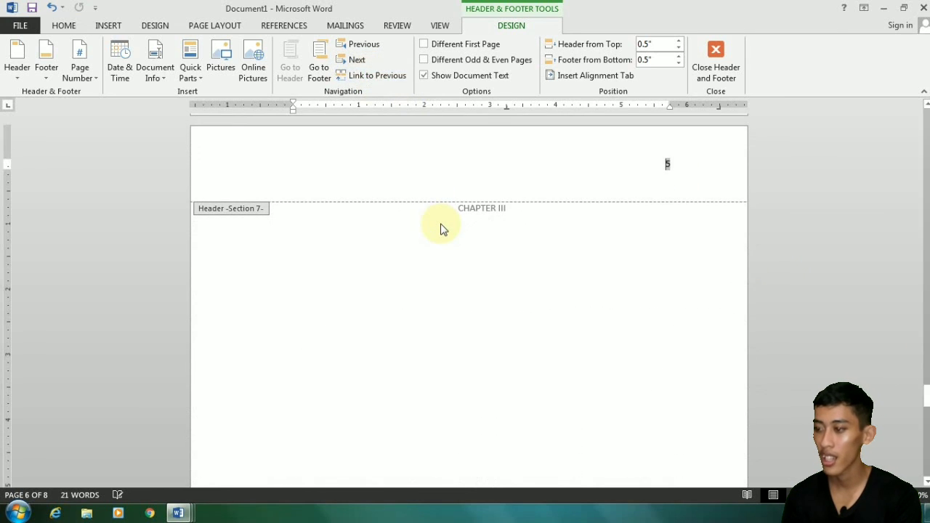
click(686, 167)
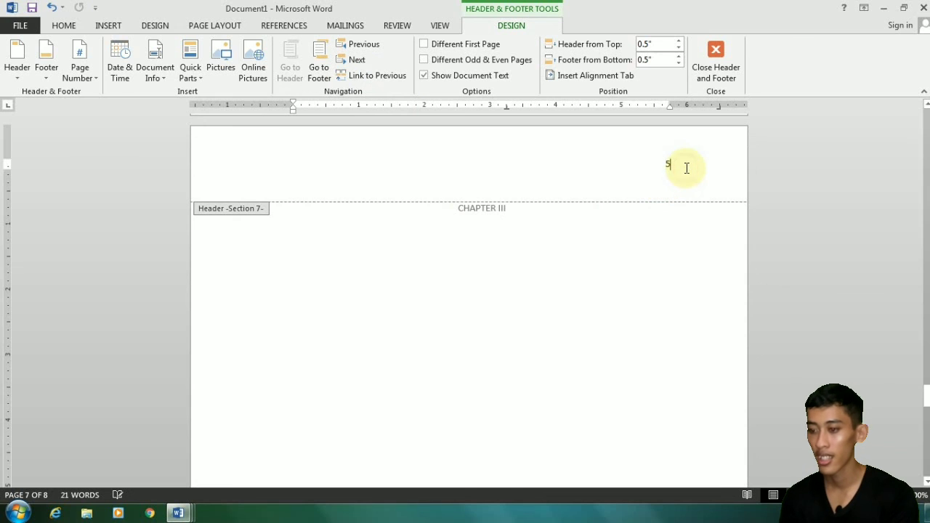
double_click(686, 168)
key(BackSpace)
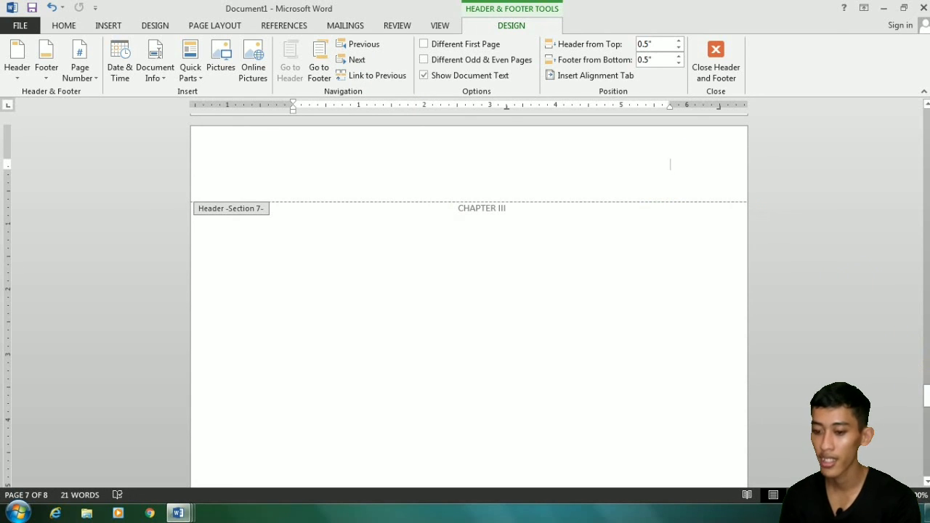
Insert a Plain Number 2 page number at the bottom of the CHAPTER III page
click(80, 69)
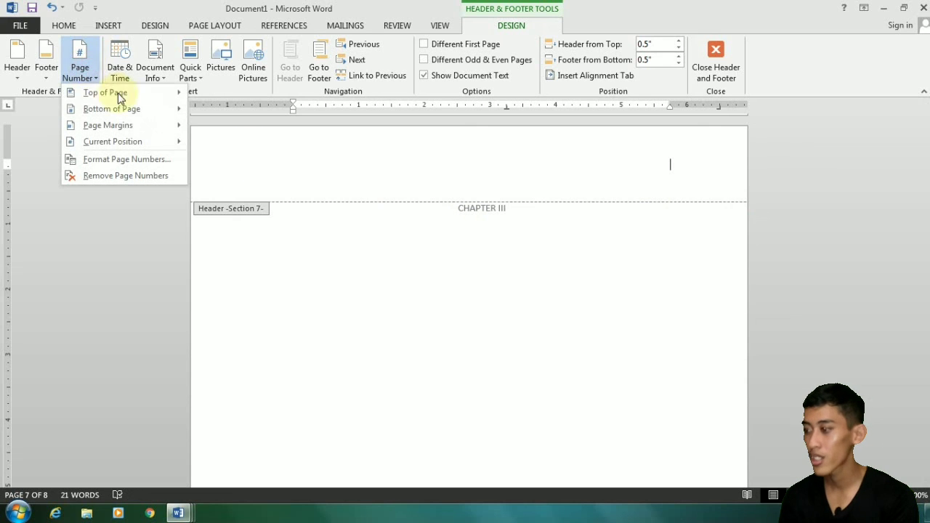
mouse_move(142, 110)
click(283, 224)
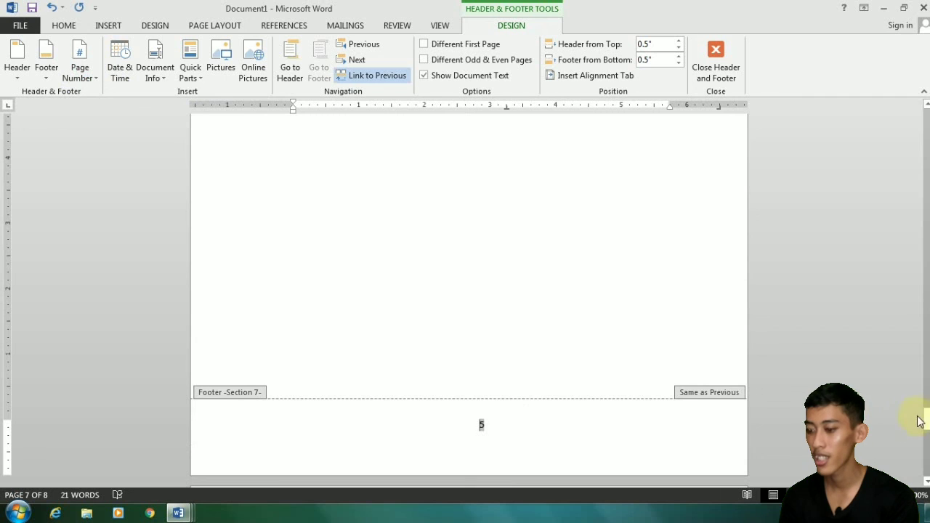
Unlink the Section 8 footer, on the page after CHAPTER III, from the previous section and delete its page number
drag(927, 419, 928, 453)
click(499, 422)
double_click(496, 420)
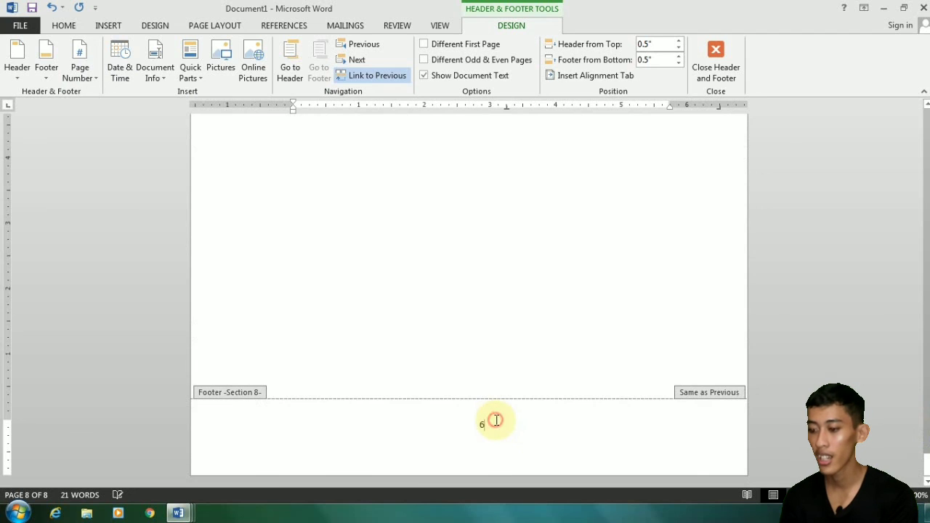
click(367, 77)
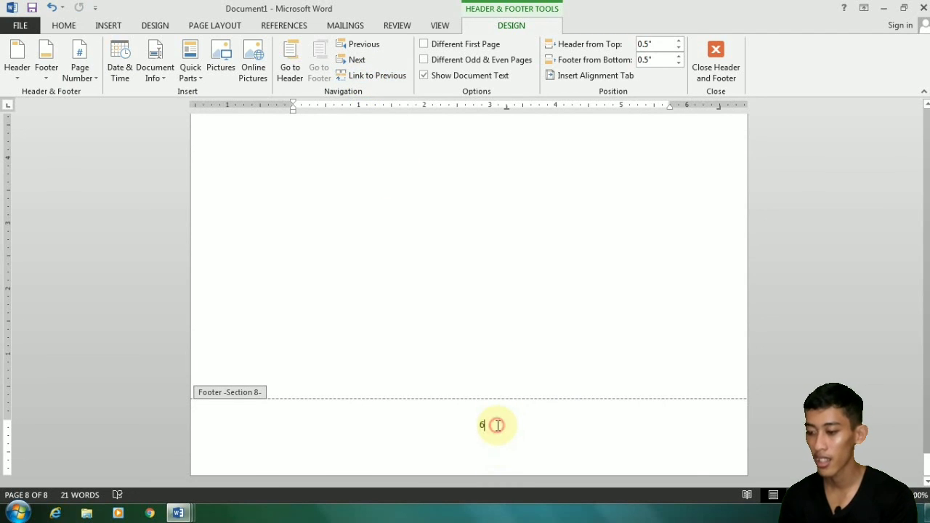
key(BackSpace)
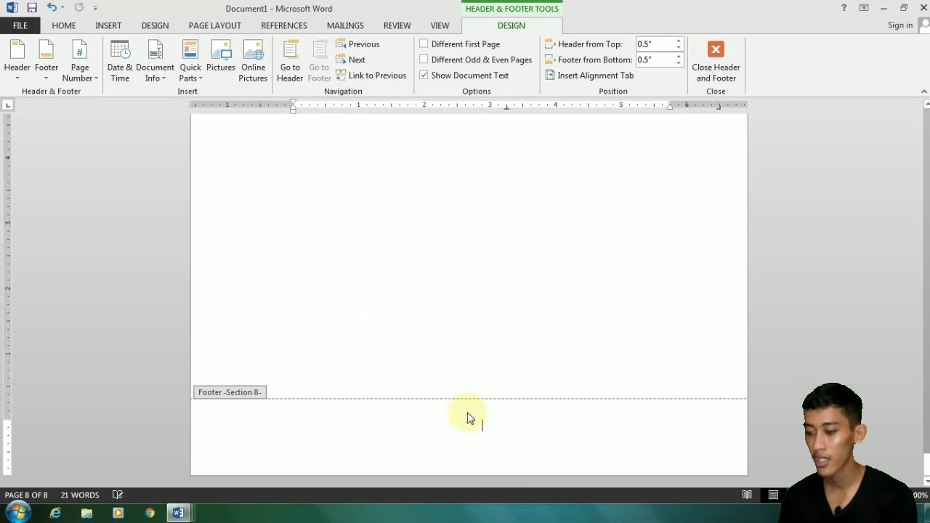
Insert a Plain Number 3 page number at the top of the Section 8 page
click(80, 72)
mouse_move(109, 93)
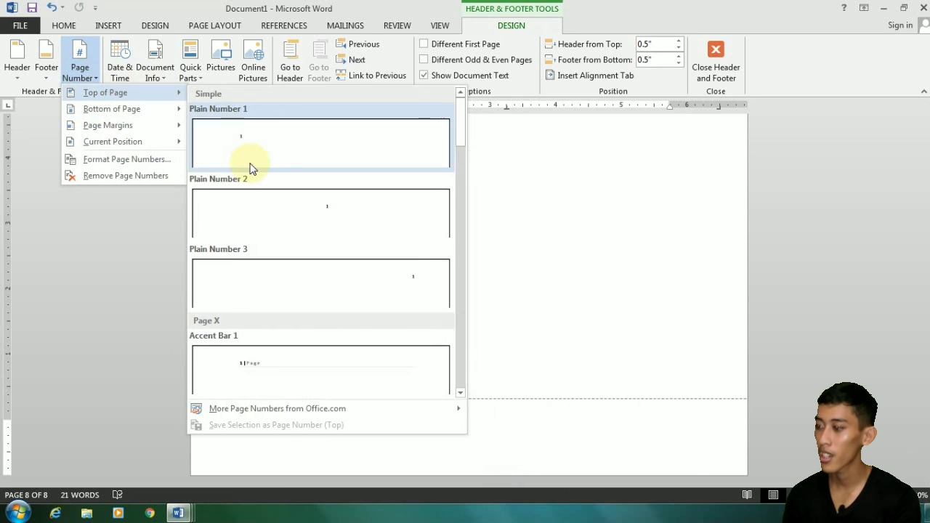
click(304, 279)
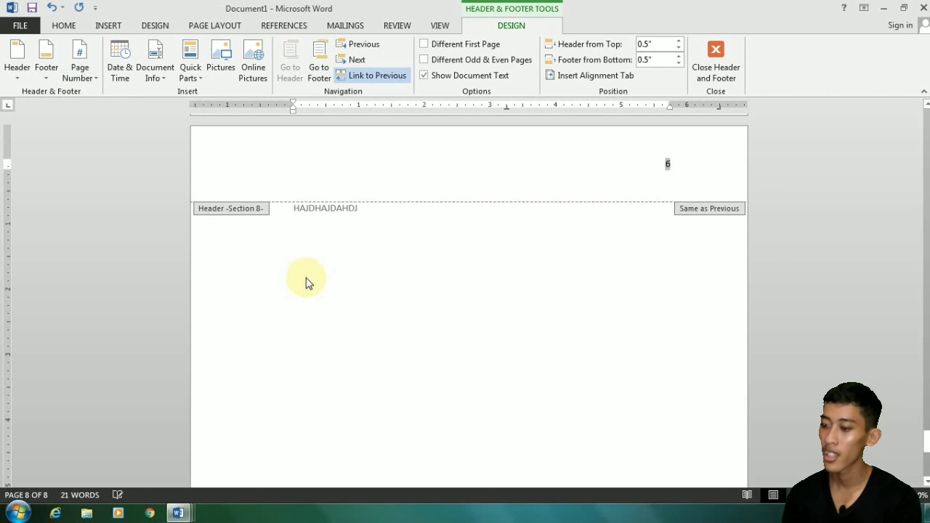
Append "HADAHDGHG" to the body text of the Section 8 page and insert three ordinary page breaks after it
double_click(513, 252)
text(HADAHDGHG)
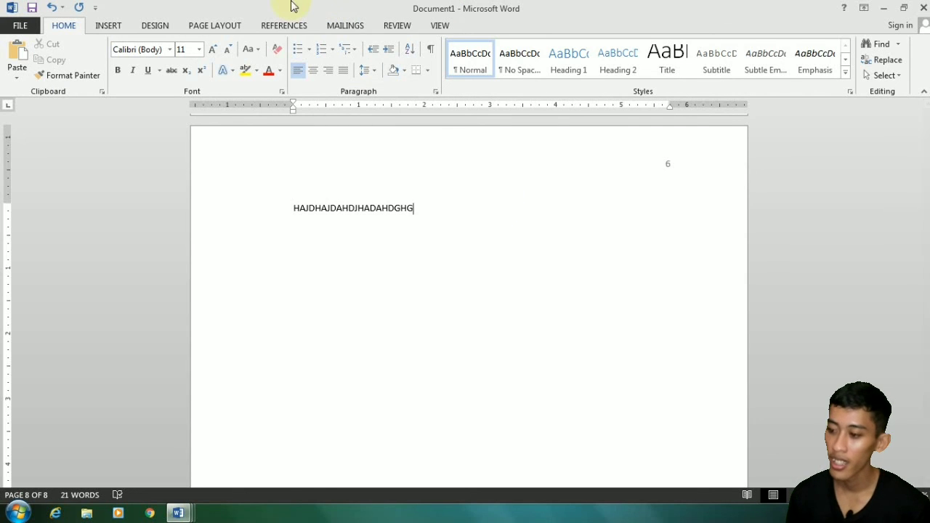
click(234, 25)
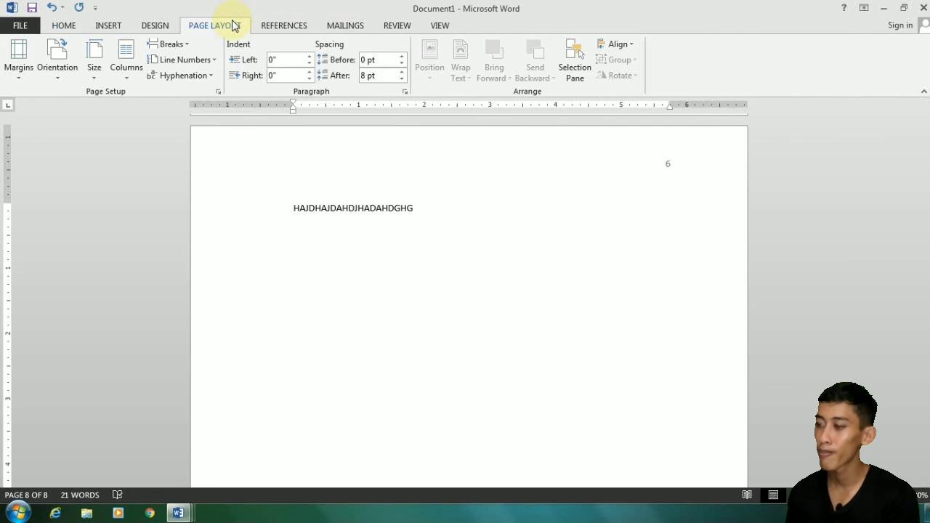
click(171, 45)
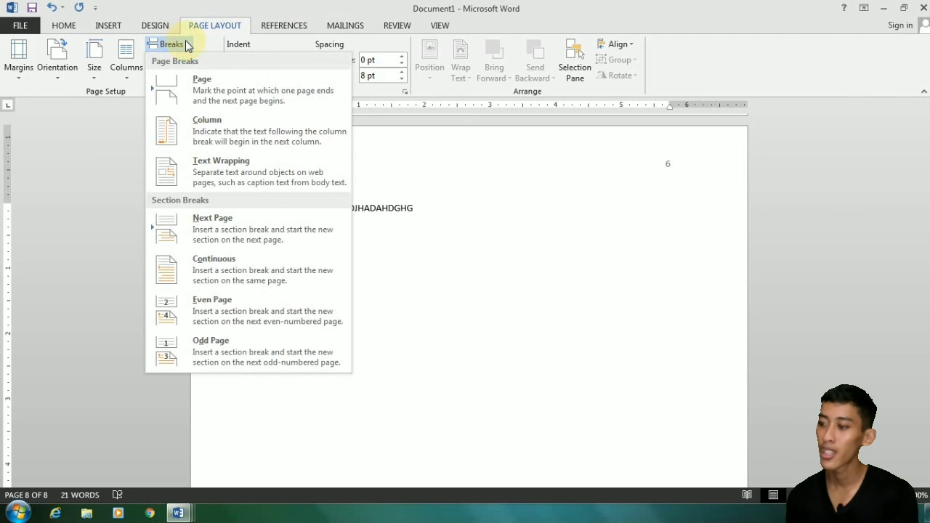
click(203, 90)
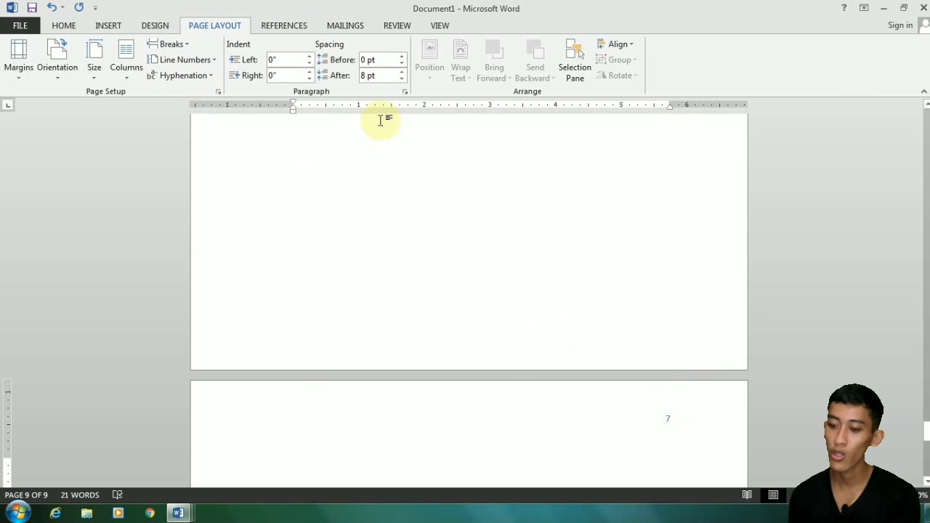
click(172, 43)
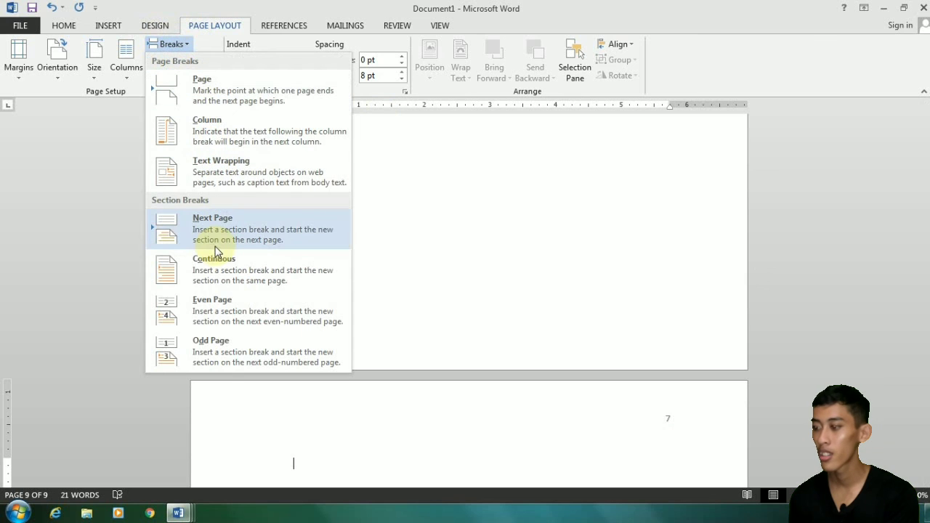
click(243, 82)
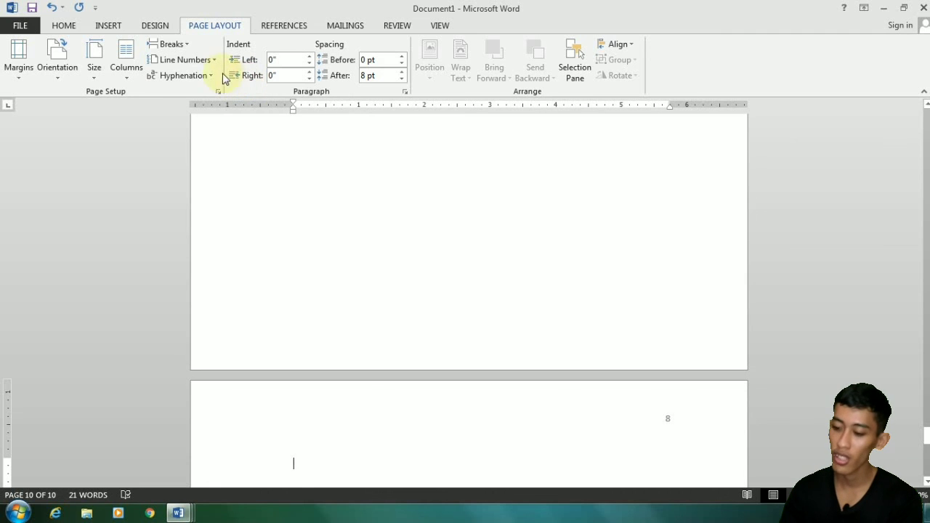
click(187, 47)
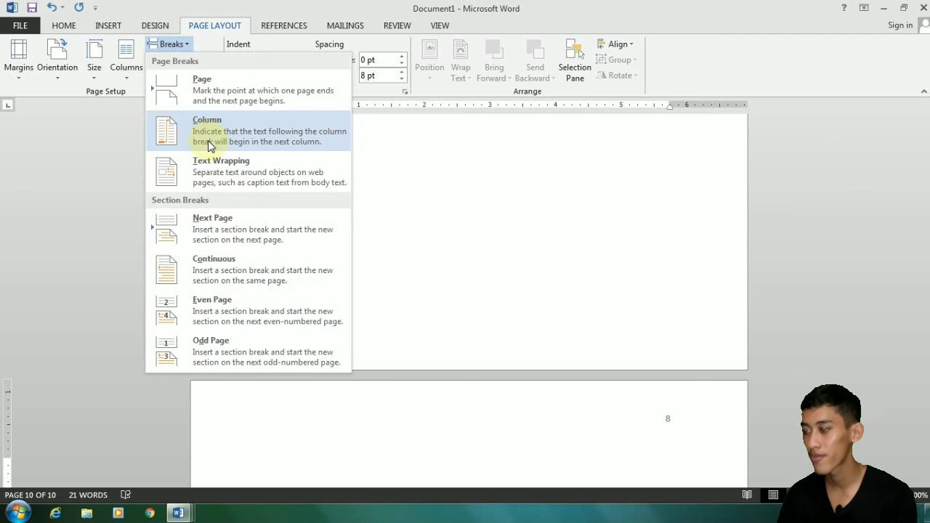
click(212, 107)
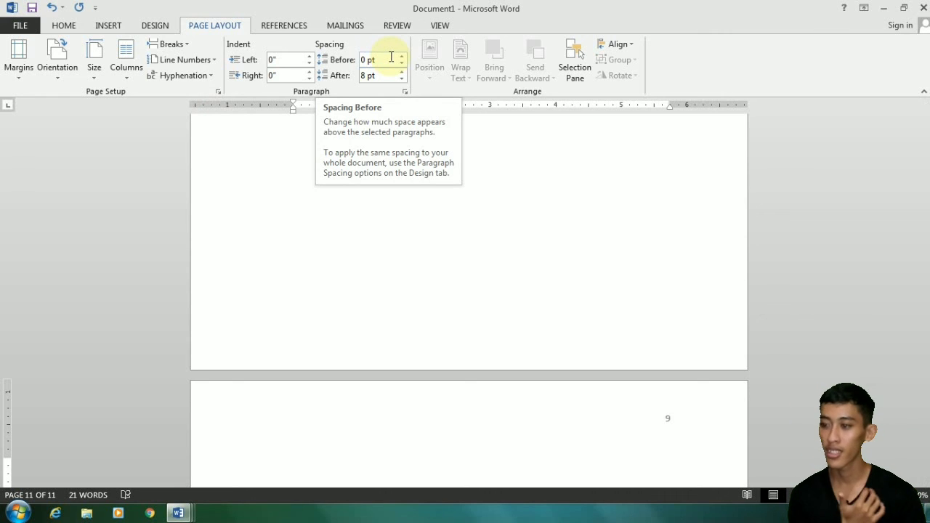
Close the practice document Document1 without saving its changes
click(923, 7)
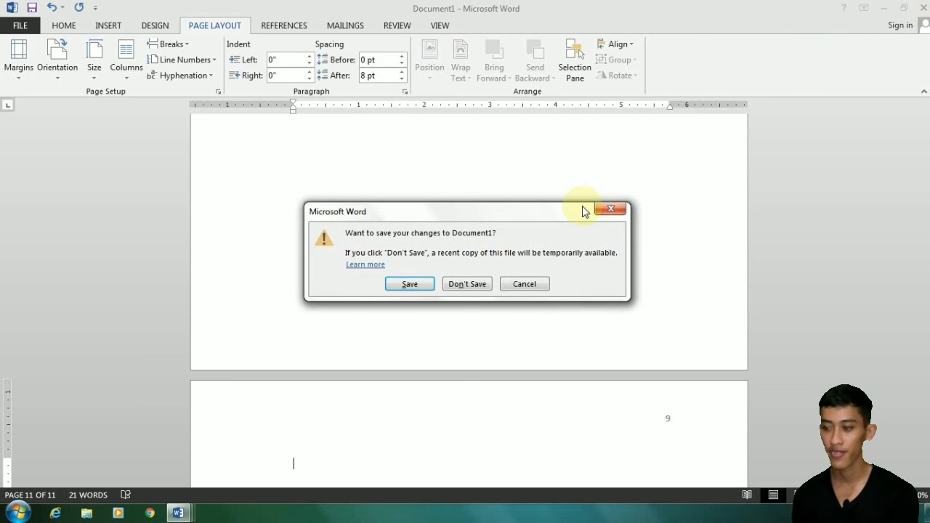
click(466, 284)
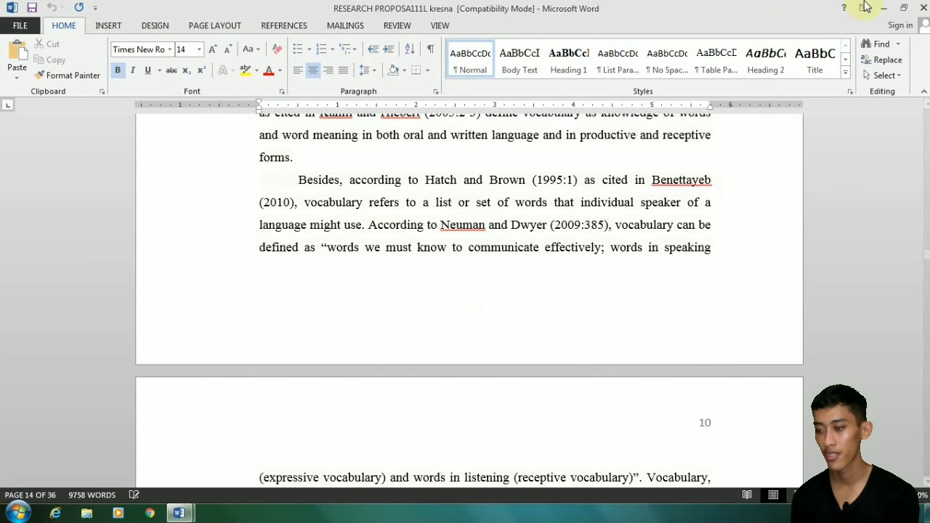